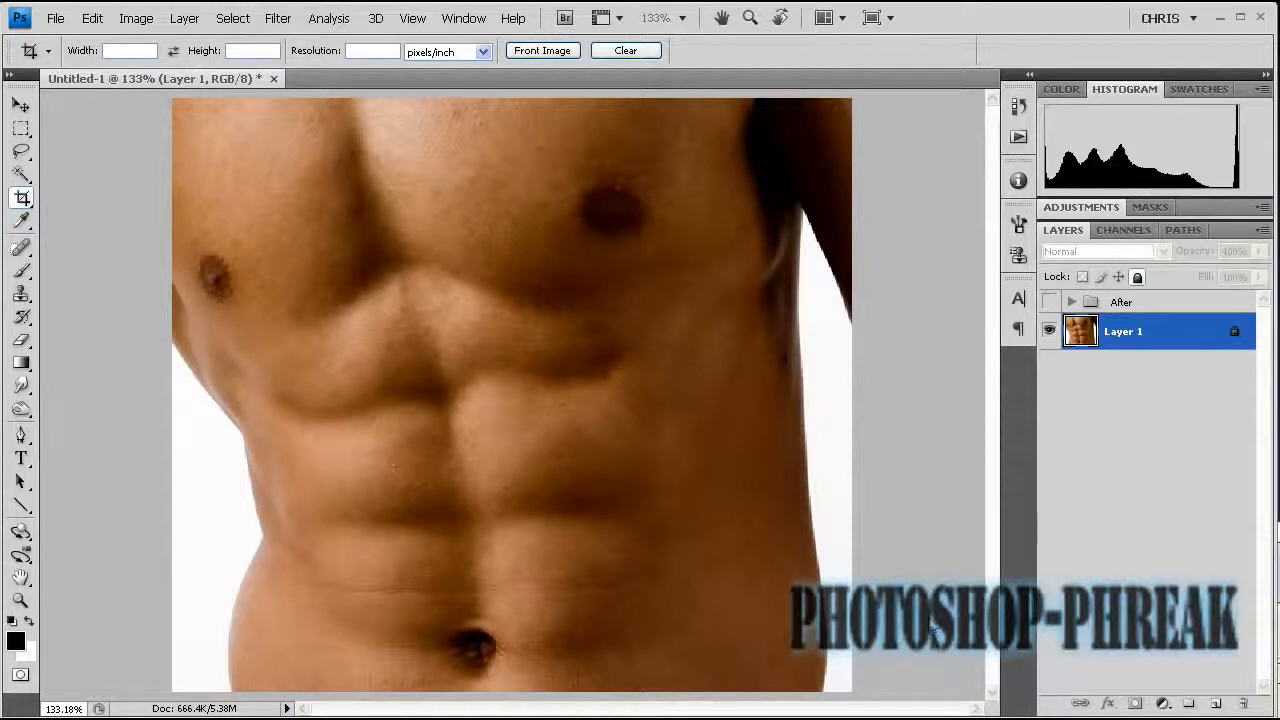
Compare the photo with the After group and its Abs and D&B subgroups shown and hidden, then hide and collapse the group
{"action": "left_click", "coordinate": [1049, 302]}
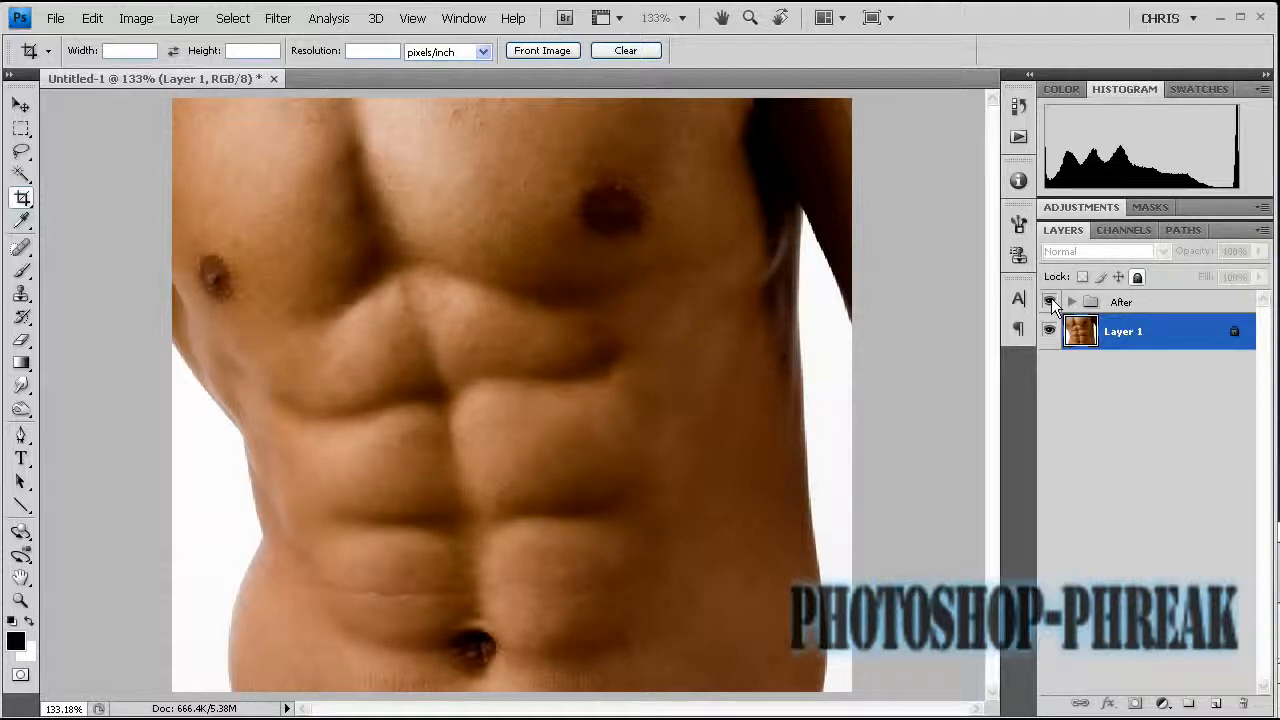
{"action": "left_click", "coordinate": [1071, 302]}
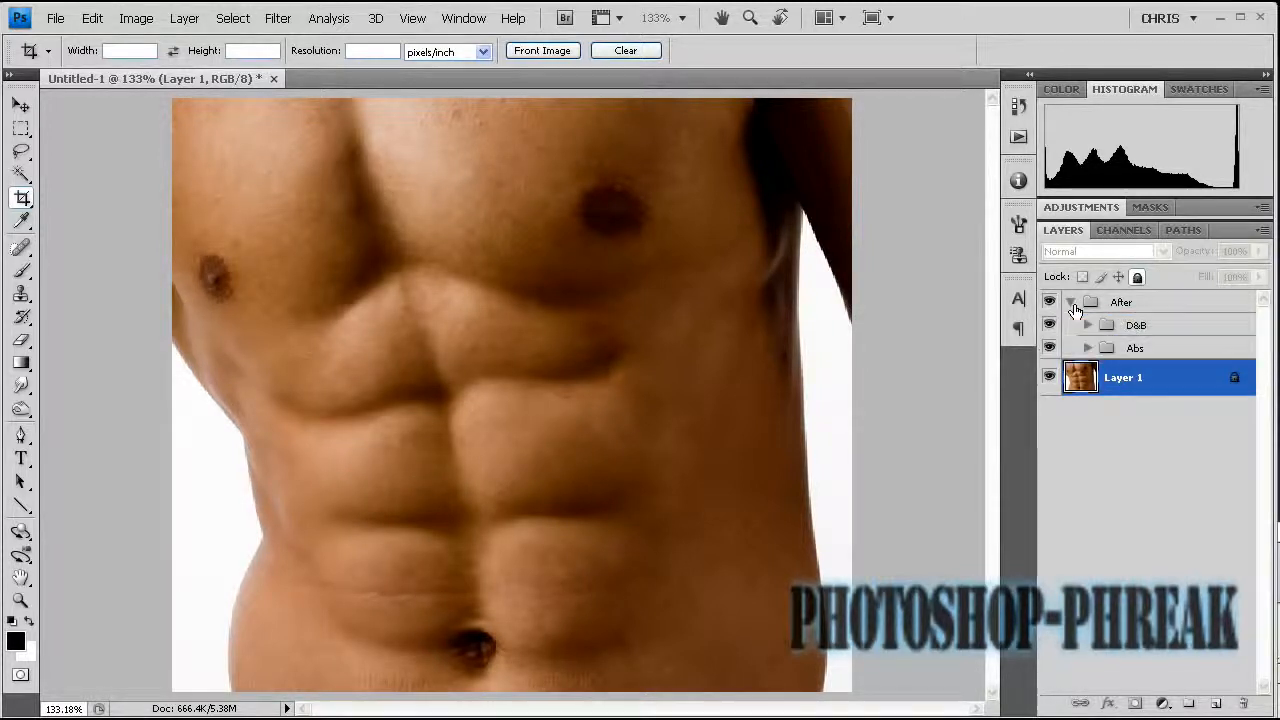
{"action": "left_click", "coordinate": [1048, 347]}
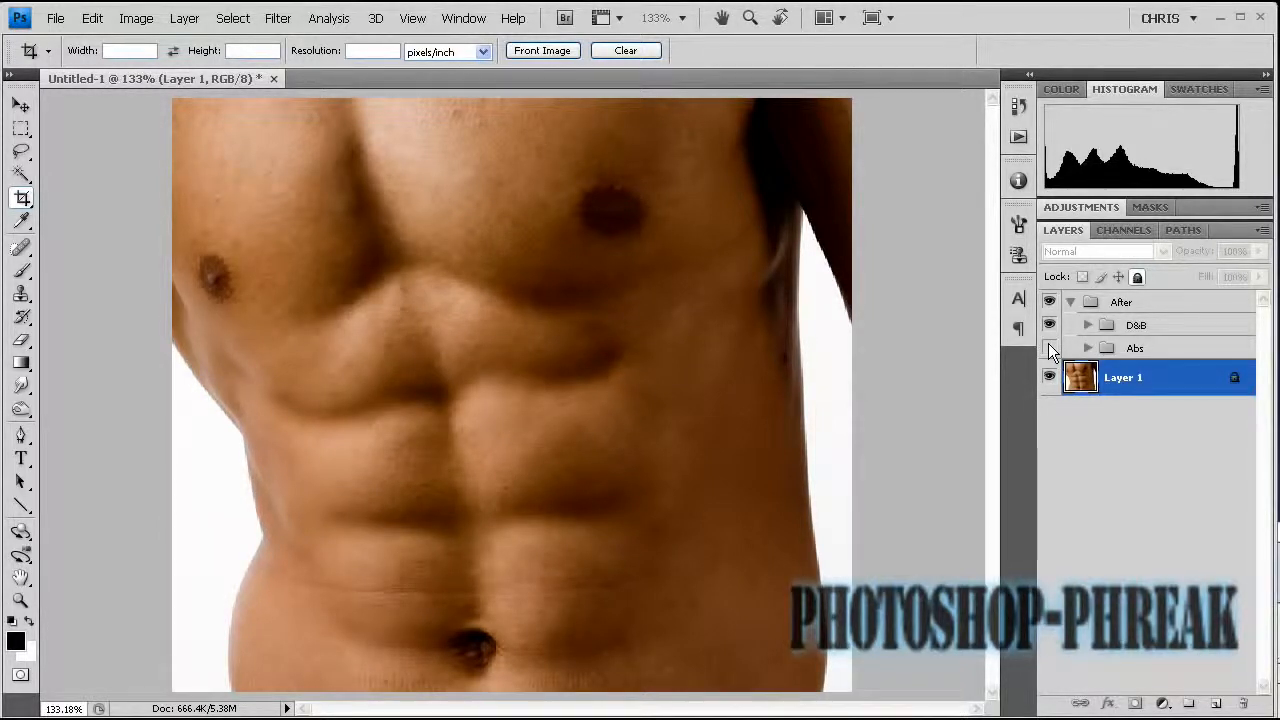
{"action": "left_click", "coordinate": [1048, 347]}
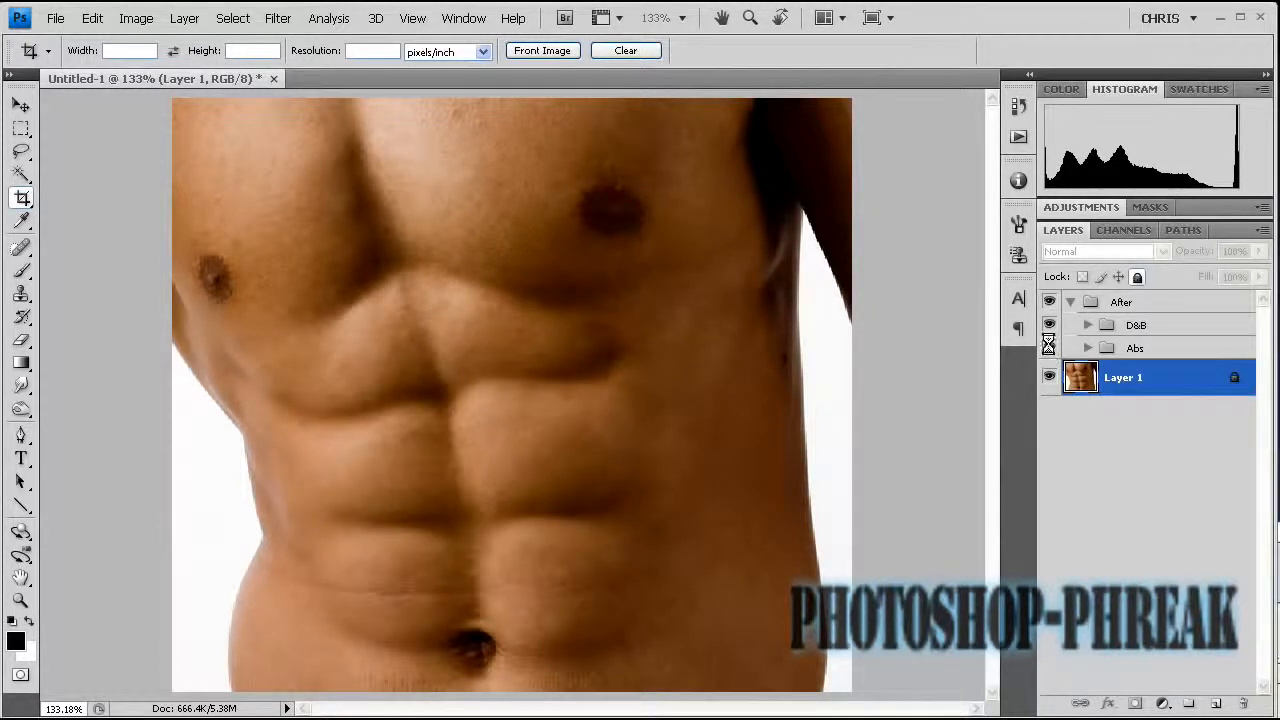
{"action": "left_click", "coordinate": [1048, 347]}
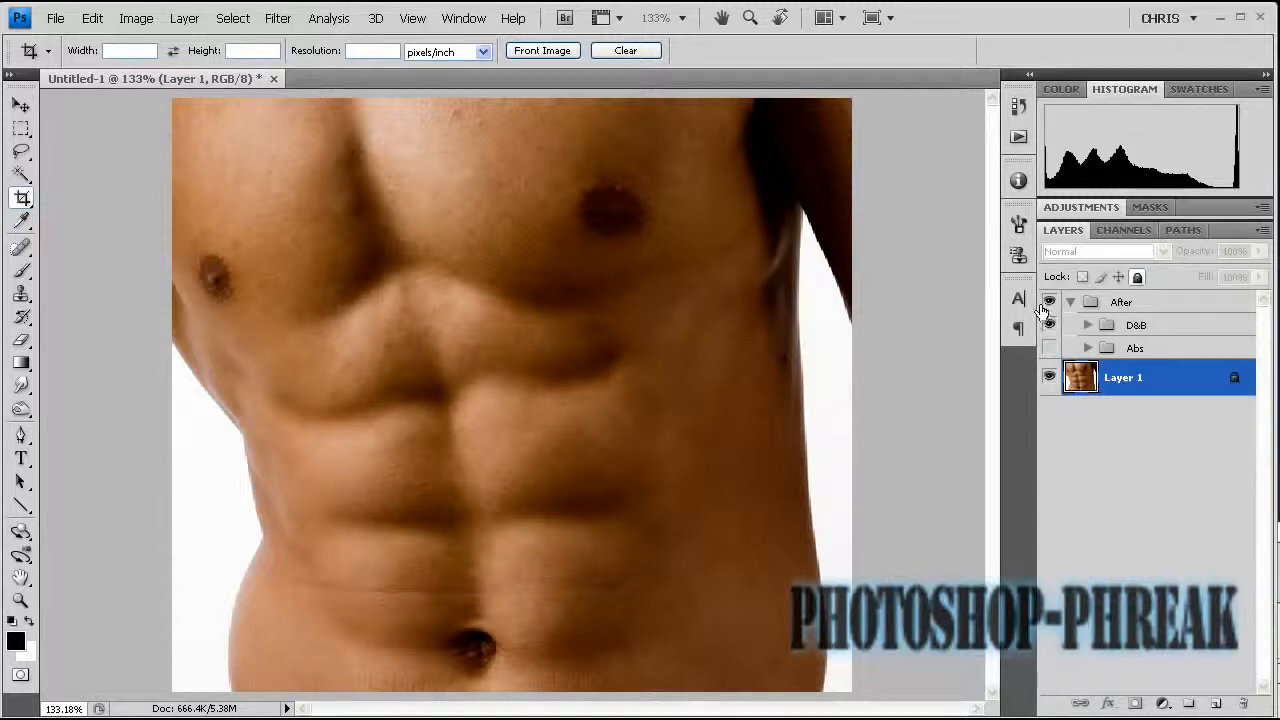
{"action": "left_click", "coordinate": [1049, 325]}
{"action": "left_click", "coordinate": [1049, 325]}
{"action": "left_click", "coordinate": [1050, 302]}
{"action": "left_click", "coordinate": [1070, 302]}
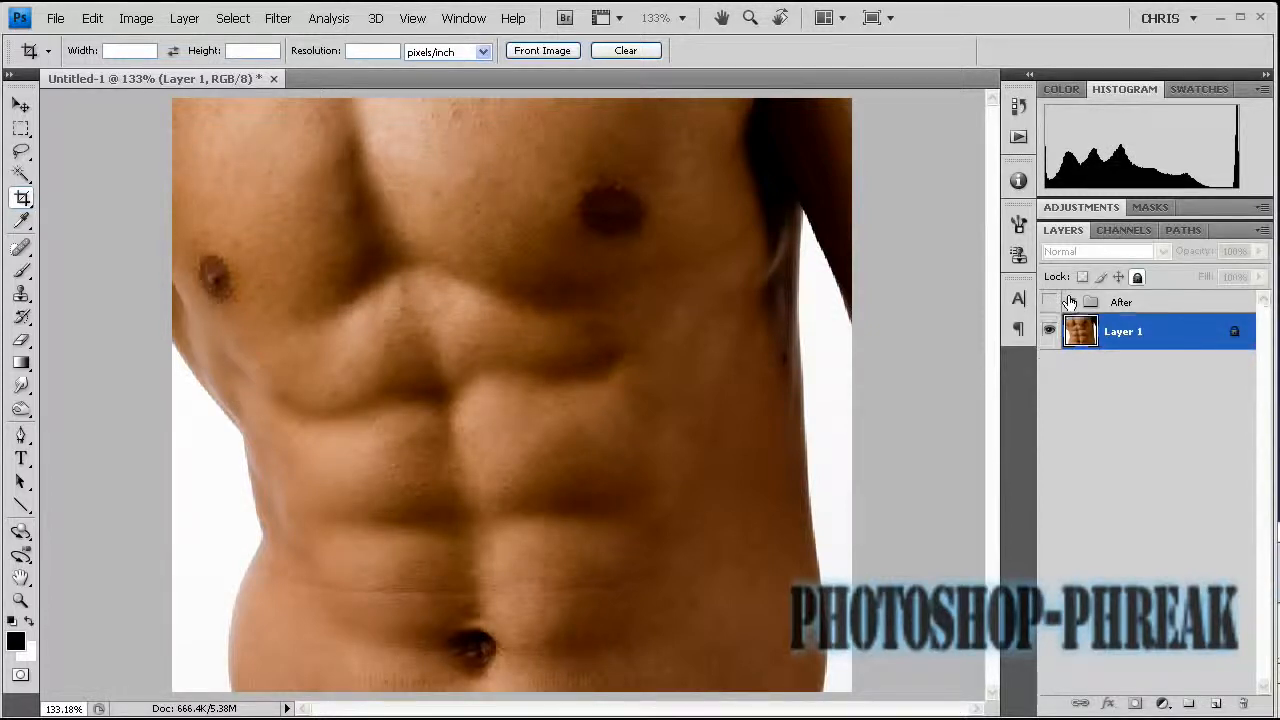
Add two empty layers above Layer 1 and set the blend mode of both to Soft Light
{"action": "left_click", "coordinate": [1215, 704]}
{"action": "left_click", "coordinate": [1213, 706]}
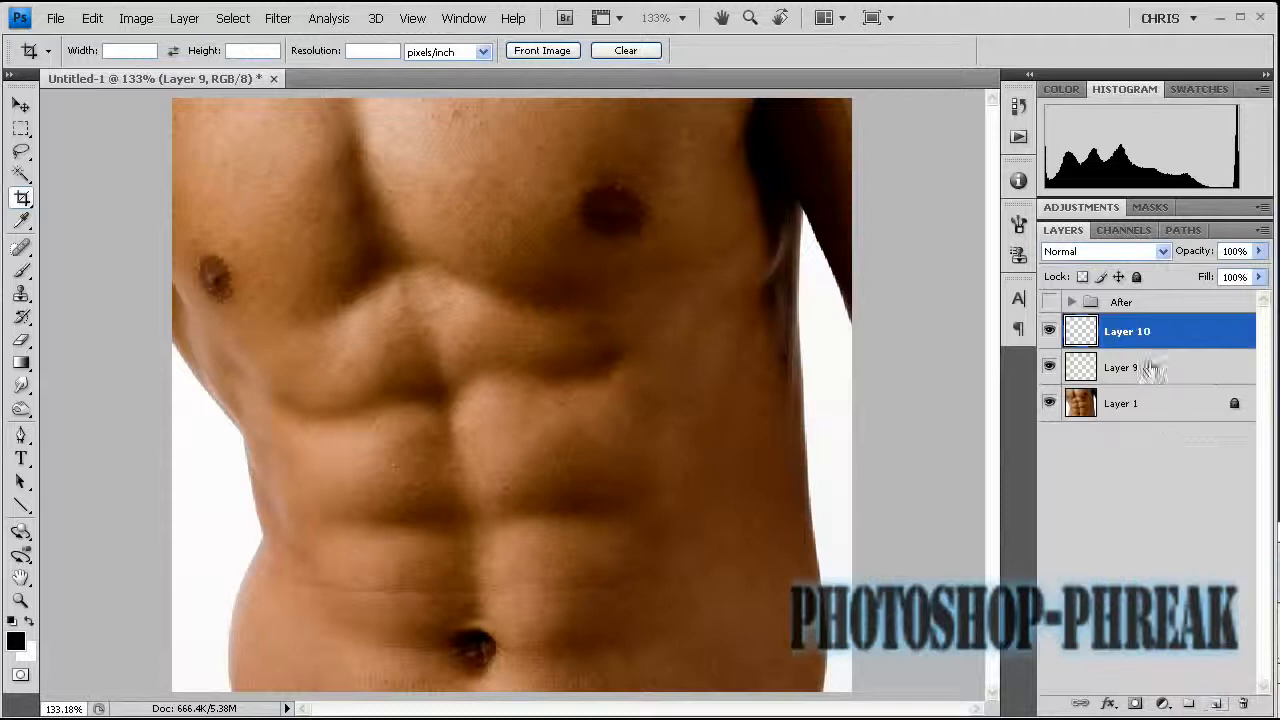
{"action": "left_click_drag", "start_coordinate": [1143, 356], "coordinate": [1134, 334]}
{"action": "left_click", "coordinate": [1105, 251]}
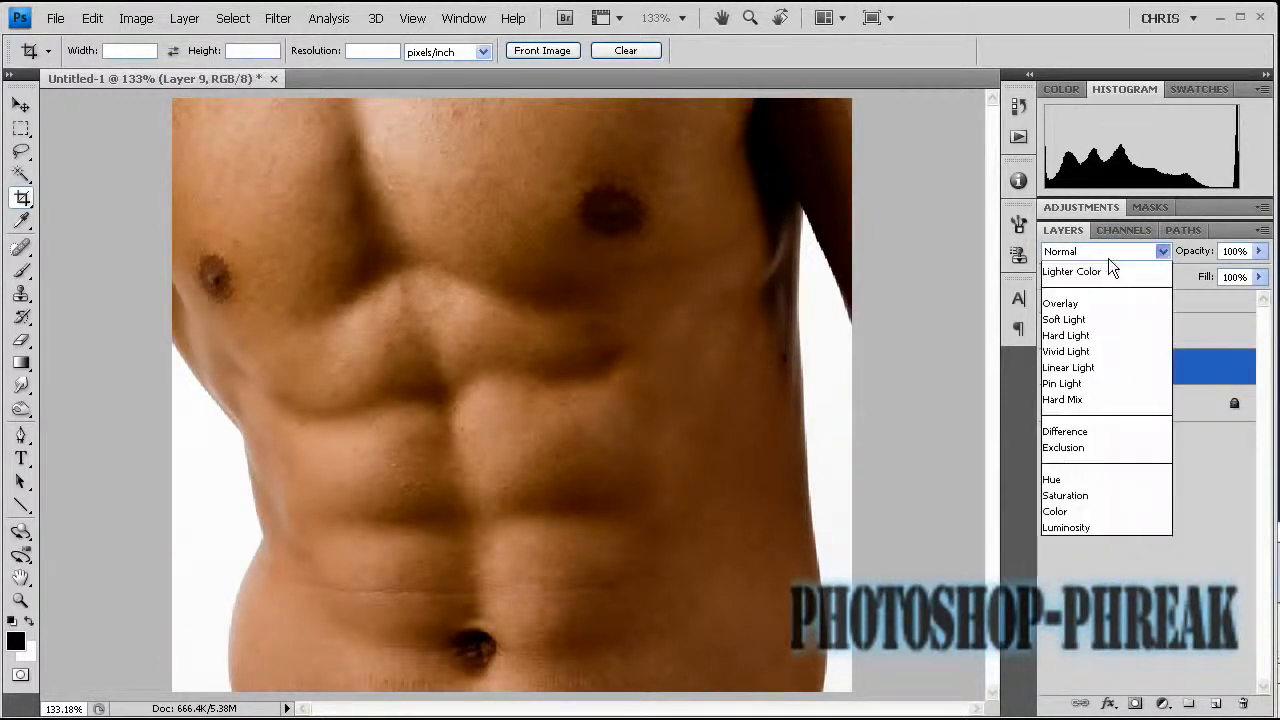
{"action": "left_click", "coordinate": [1068, 526]}
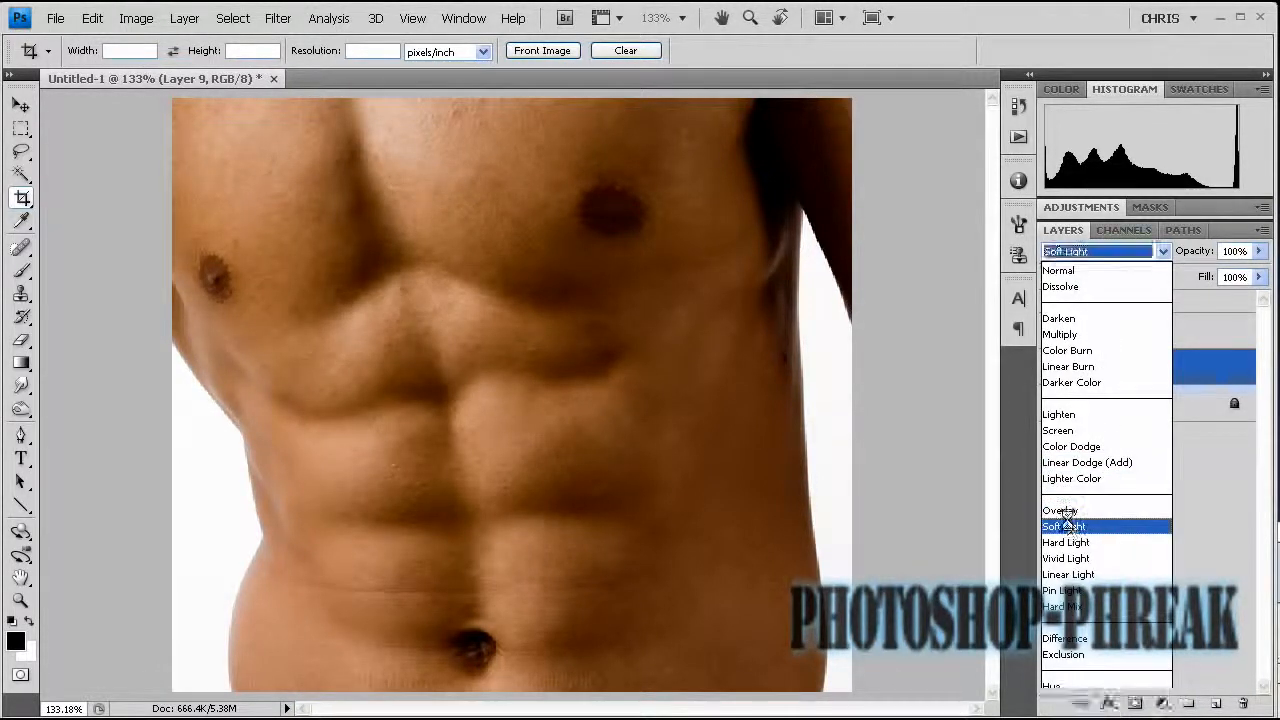
{"action": "left_click", "coordinate": [1124, 331]}
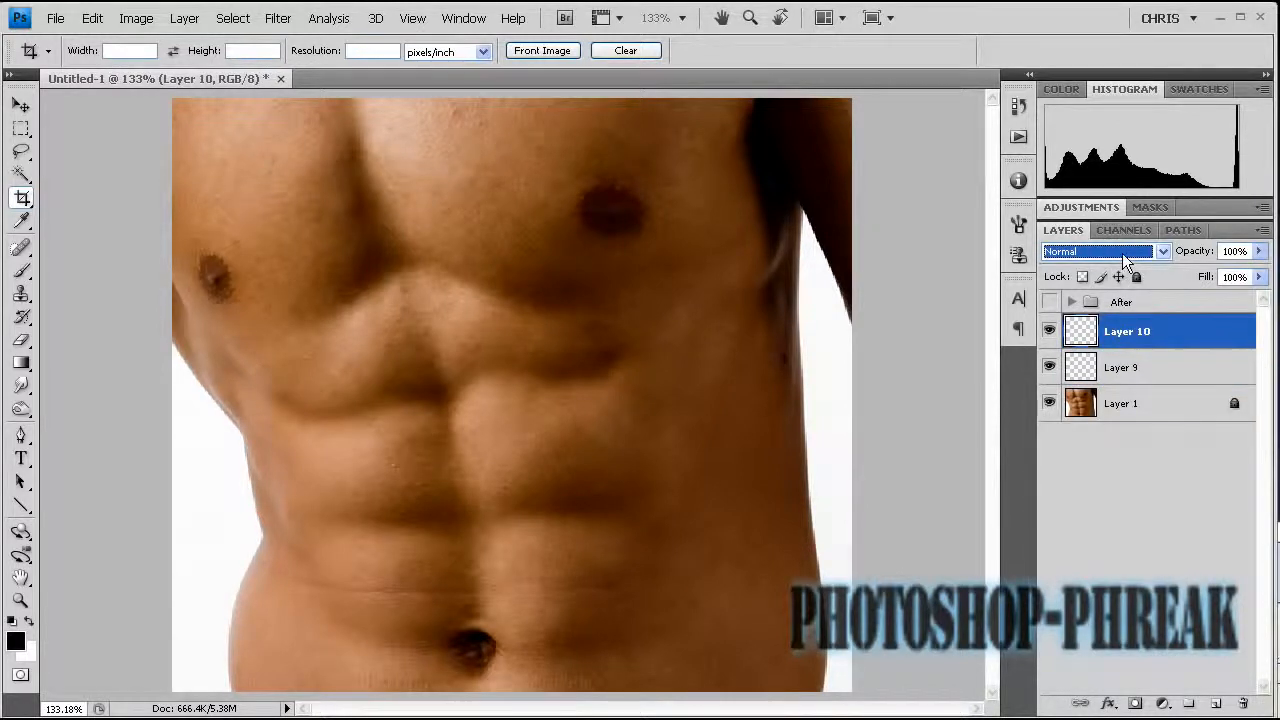
{"action": "left_click", "coordinate": [1122, 253]}
{"action": "left_click", "coordinate": [1102, 525]}
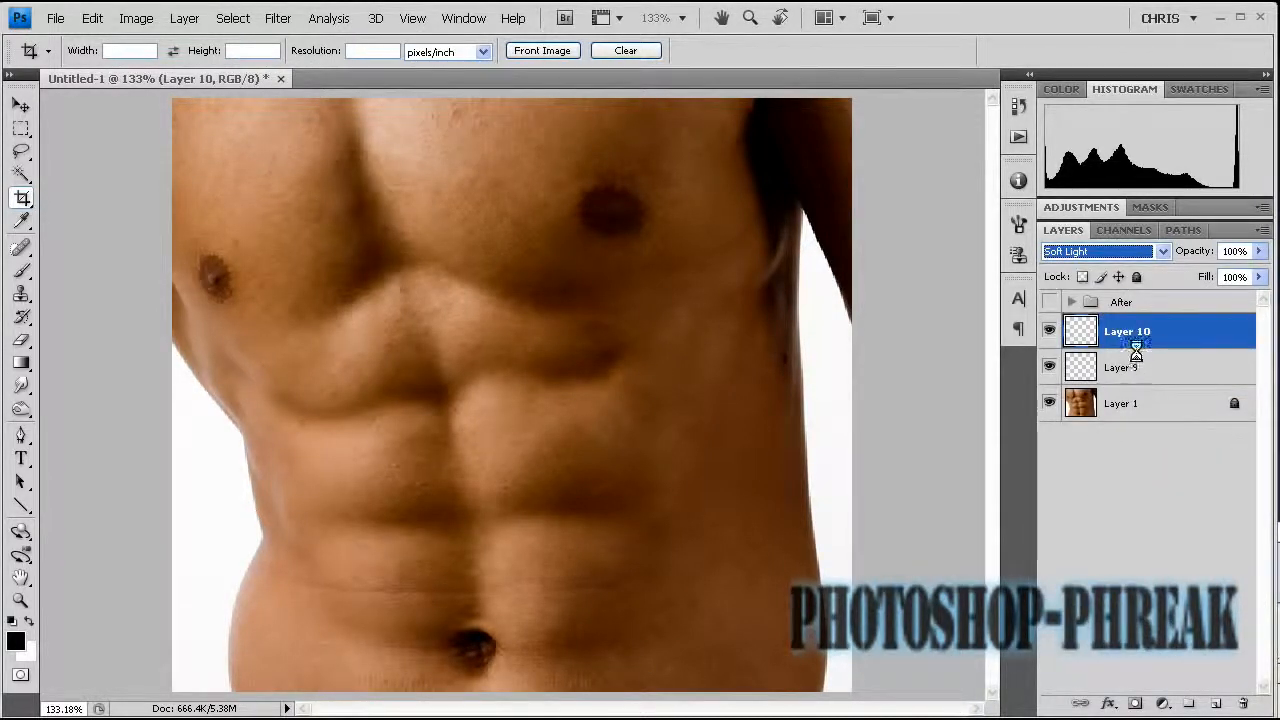
Select Layer 9 and prepare the Brush tool with a soft round tip at 0% hardness
{"action": "left_click", "coordinate": [1135, 366]}
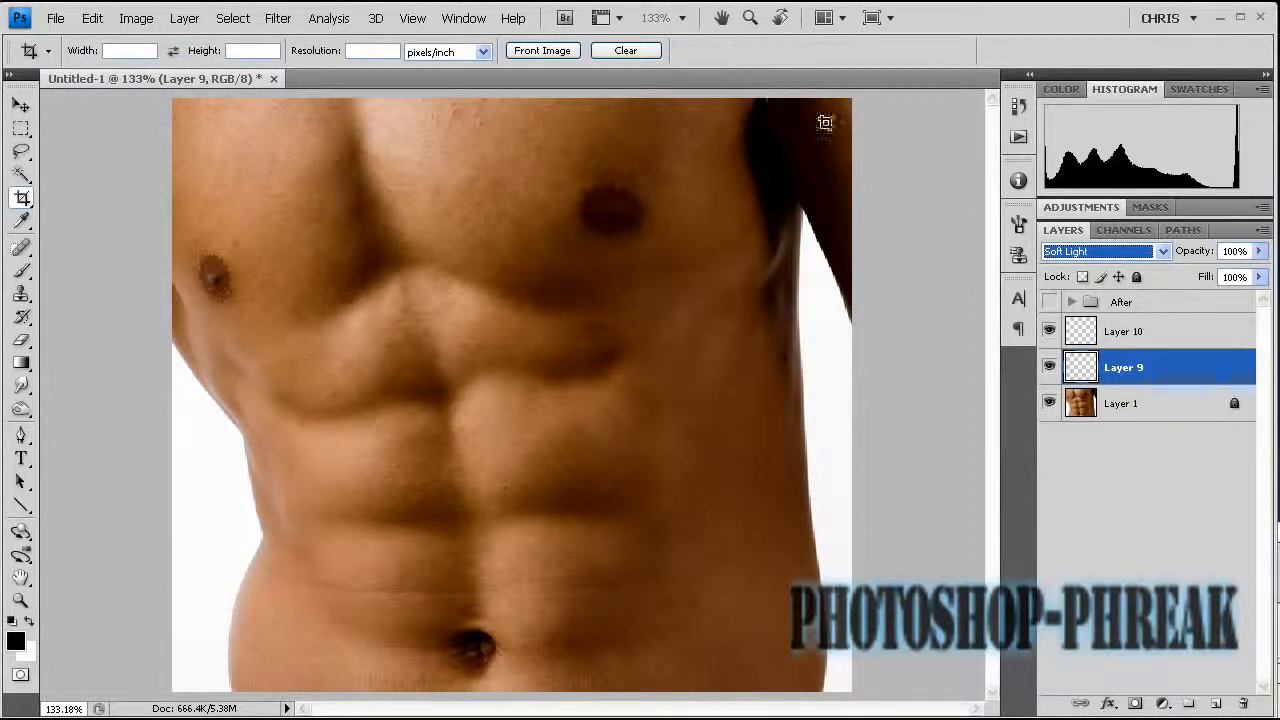
{"action": "left_click", "coordinate": [875, 174]}
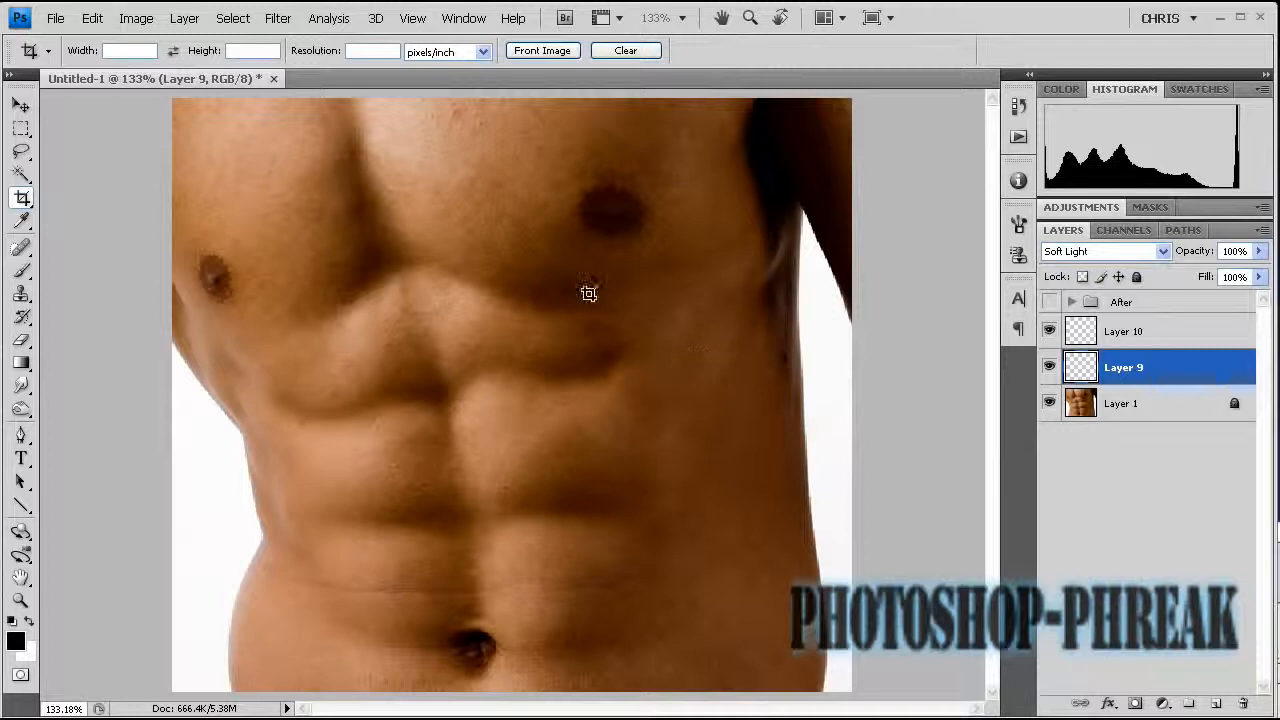
{"action": "key", "text": "b"}
{"action": "right_click", "coordinate": [535, 313]}
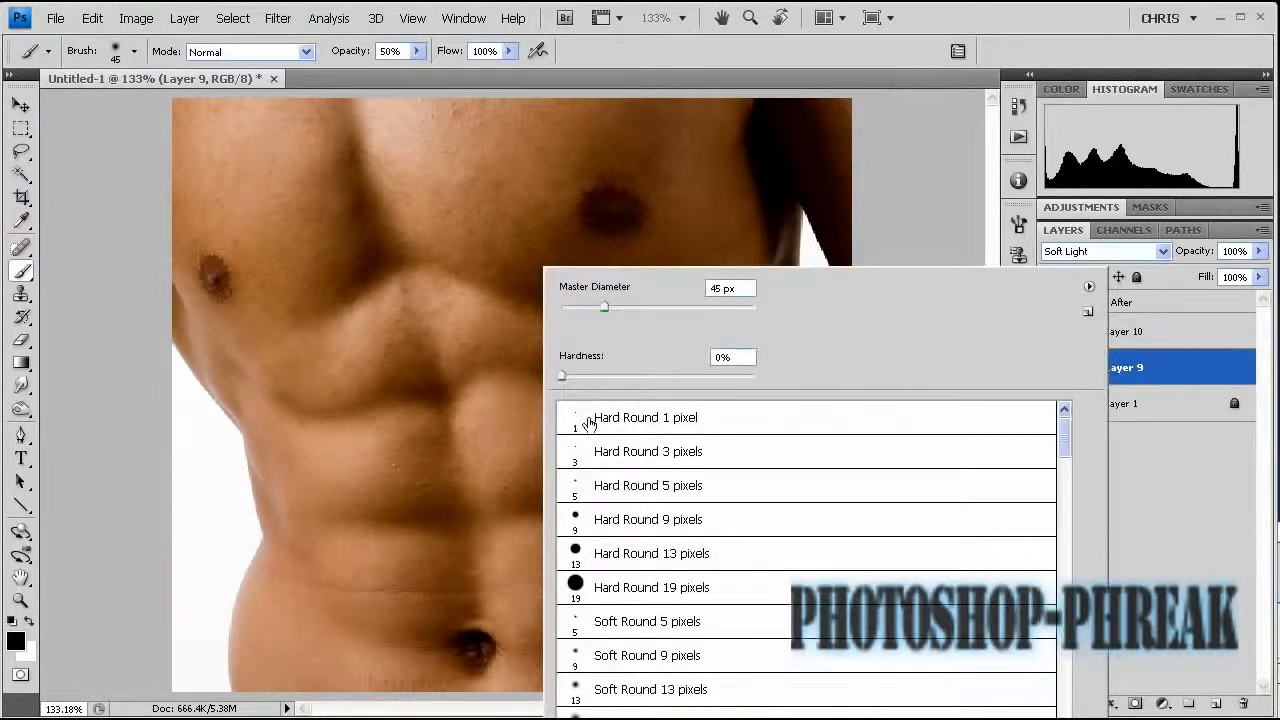
{"action": "left_click_drag", "start_coordinate": [562, 377], "coordinate": [549, 378]}
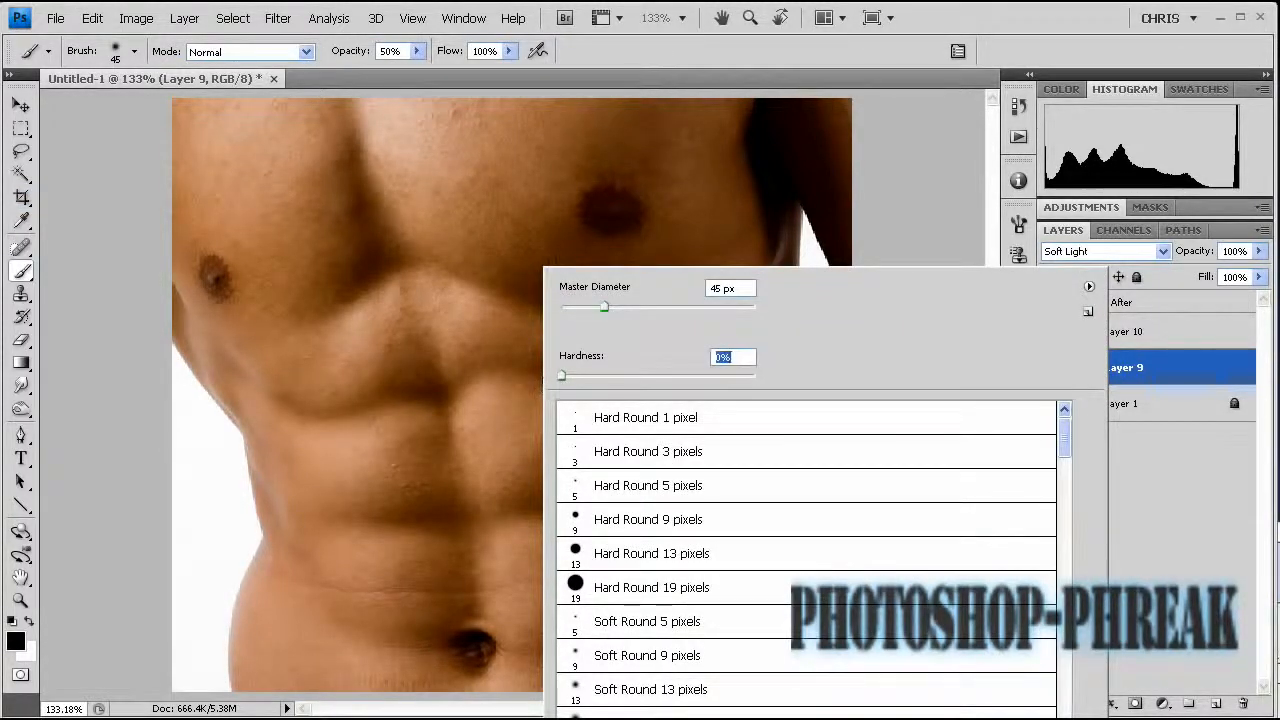
{"action": "left_click", "coordinate": [602, 121]}
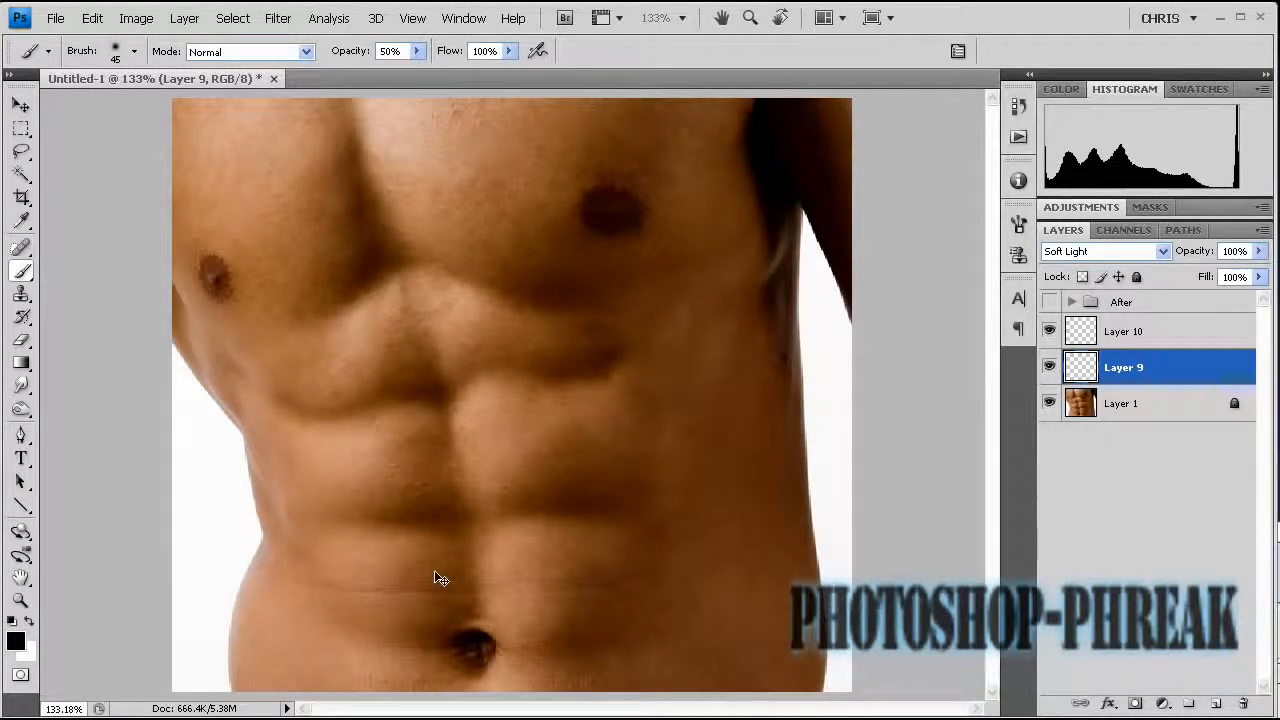
Reduce the brush to 20 px and paint a black curved shadow under the lower ab beside the navel on Layer 9
{"action": "scroll", "coordinate": [434, 578], "scroll_direction": "up", "scroll_amount": 2}
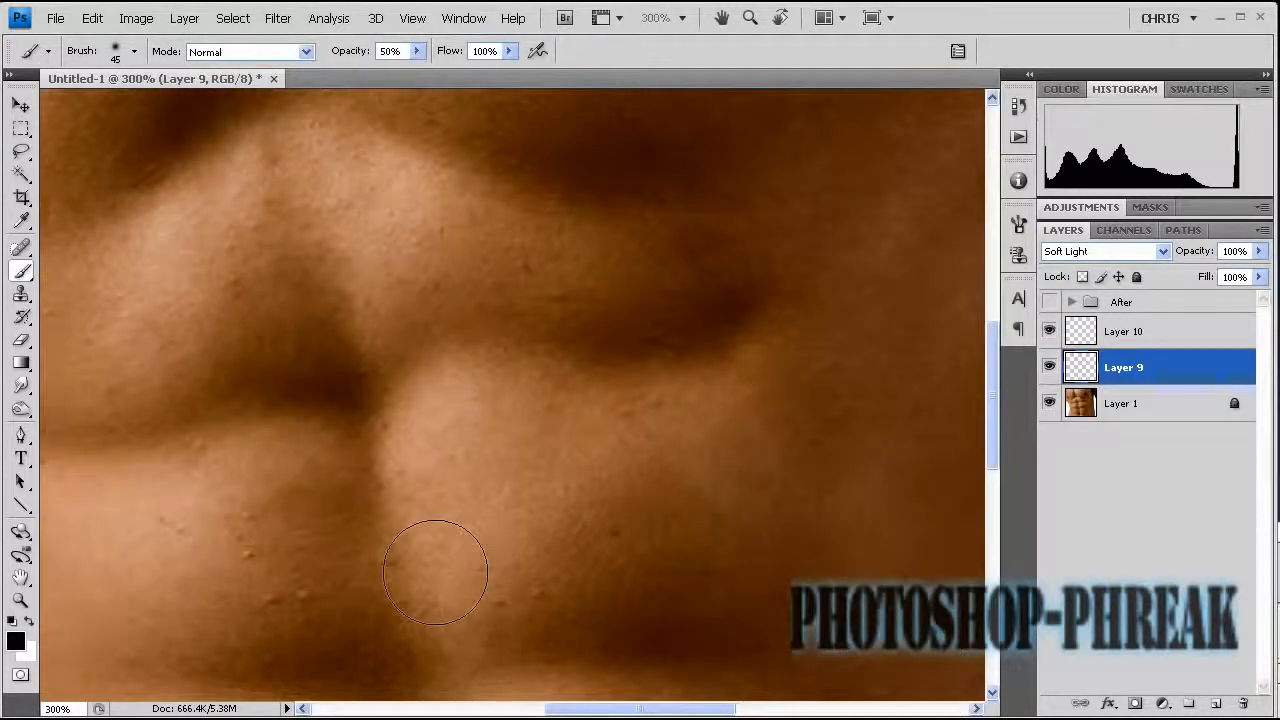
{"action": "mouse_move", "coordinate": [477, 563]}
{"action": "left_mouse_down"}
{"action": "mouse_move", "coordinate": [526, 520]}
{"action": "mouse_move", "coordinate": [531, 443]}
{"action": "mouse_move", "coordinate": [503, 429]}
{"action": "left_mouse_up"}
{"action": "key", "text": "bracketleft"}
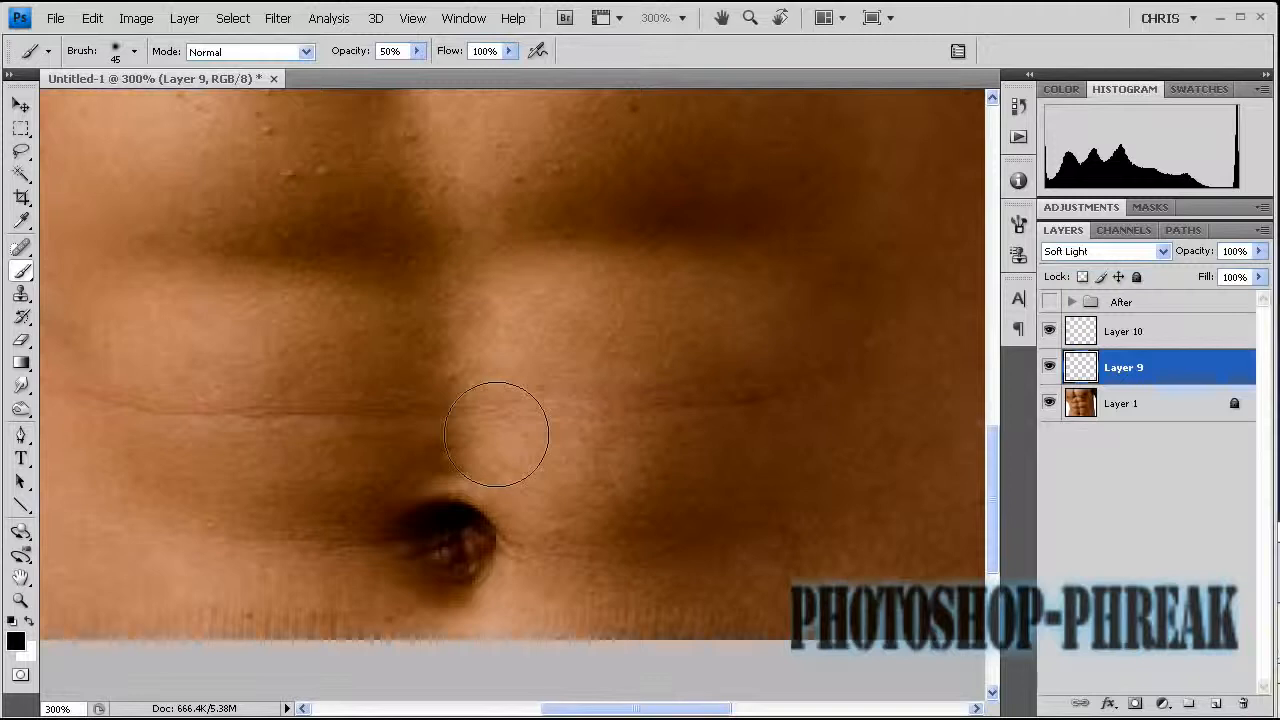
{"action": "key", "text": "bracketleft"}
{"action": "key", "text": "bracketleft"}
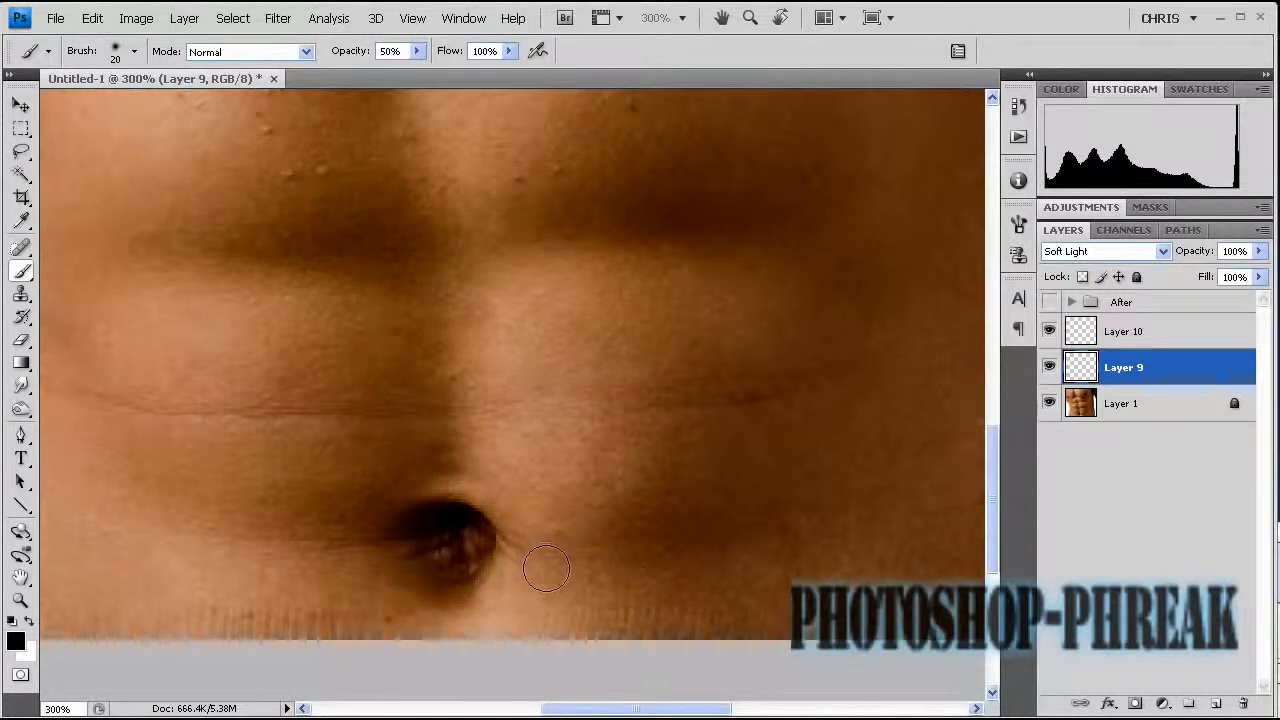
{"action": "mouse_move", "coordinate": [530, 568]}
{"action": "left_mouse_down"}
{"action": "mouse_move", "coordinate": [662, 558]}
{"action": "mouse_move", "coordinate": [764, 487]}
{"action": "left_mouse_up"}
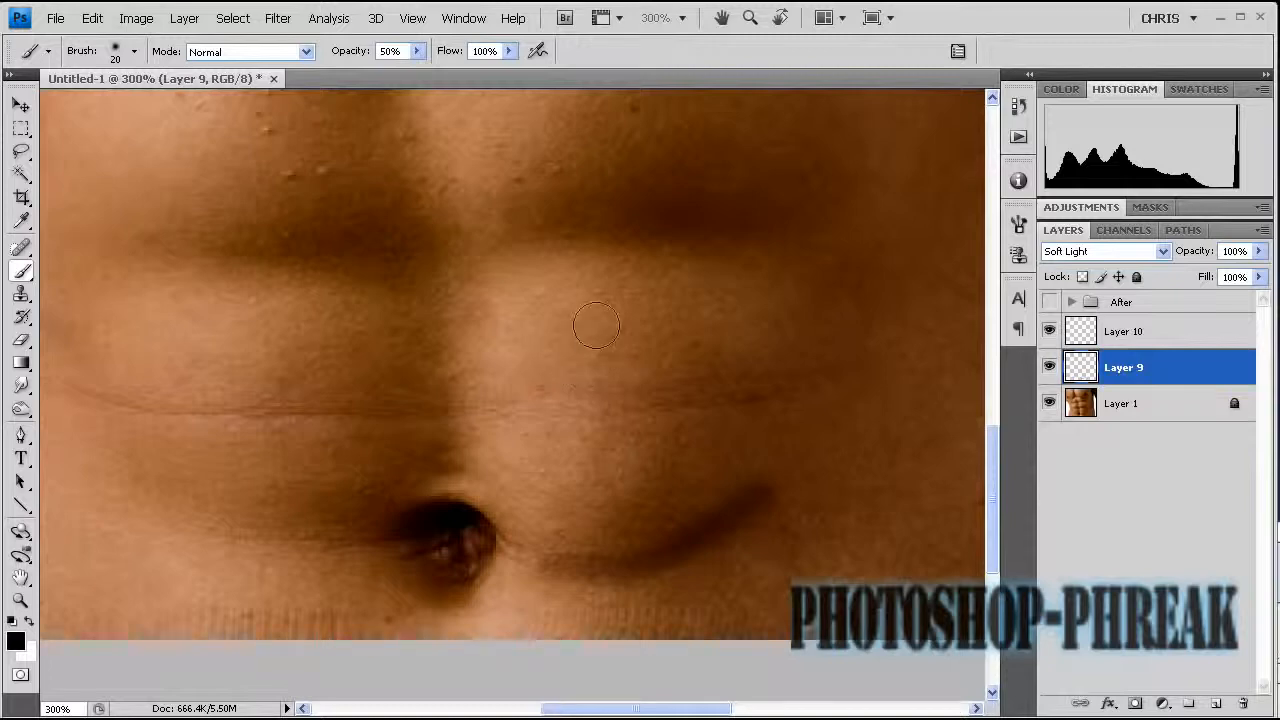
Paint black shadows along the remaining creases between the abs and beneath the chest on Layer 9
{"action": "scroll", "coordinate": [580, 363], "scroll_direction": "up", "scroll_amount": 3}
{"action": "scroll", "coordinate": [515, 390], "scroll_direction": "up", "scroll_amount": 3}
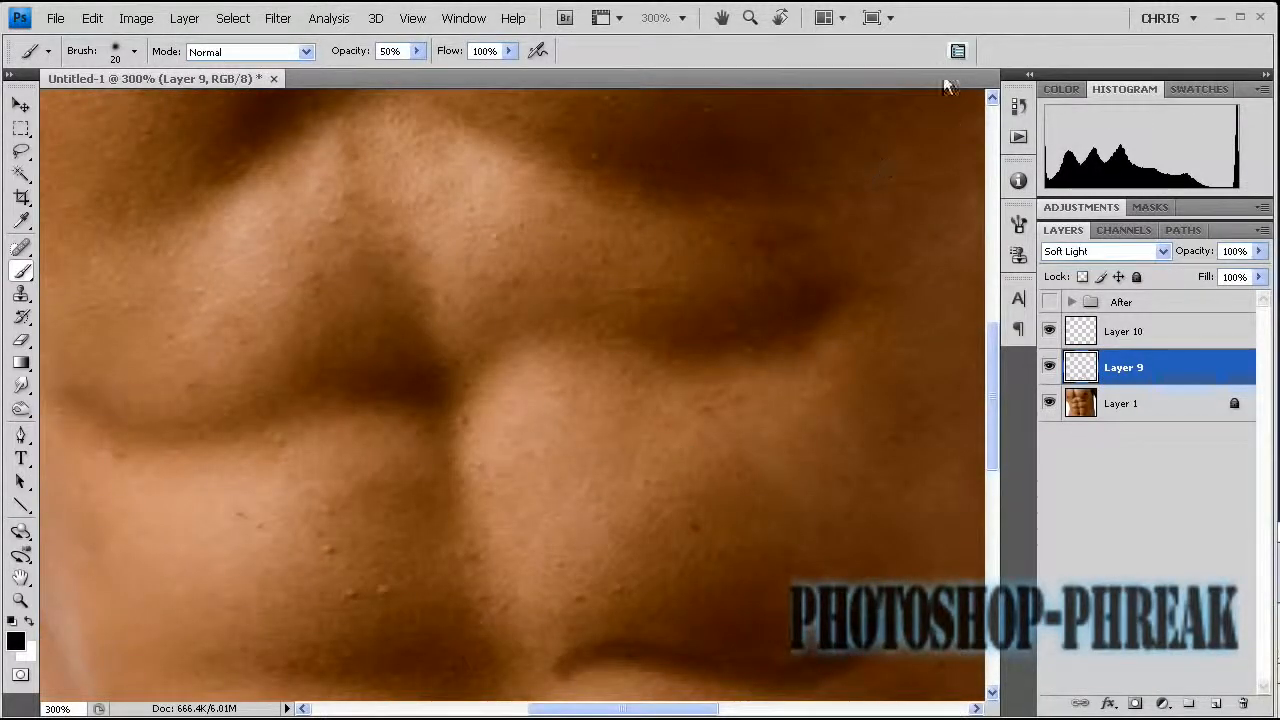
{"action": "key", "text": "F5"}
{"action": "key", "text": "F5"}
{"action": "left_click_drag", "start_coordinate": [340, 130], "coordinate": [615, 465]}
{"action": "left_click_drag", "start_coordinate": [545, 415], "coordinate": [486, 515]}
{"action": "left_click_drag", "start_coordinate": [486, 515], "coordinate": [565, 153]}
{"action": "left_click_drag", "start_coordinate": [776, 345], "coordinate": [498, 398]}
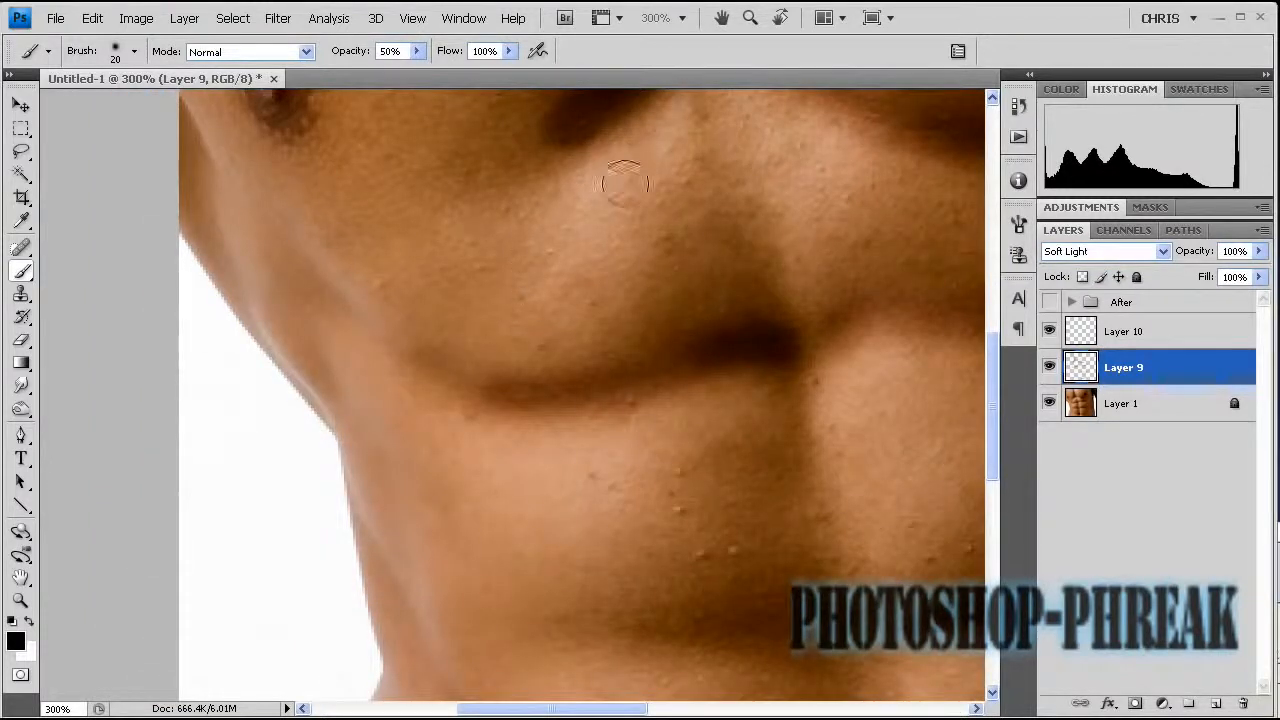
{"action": "key", "text": "ctrl+0"}
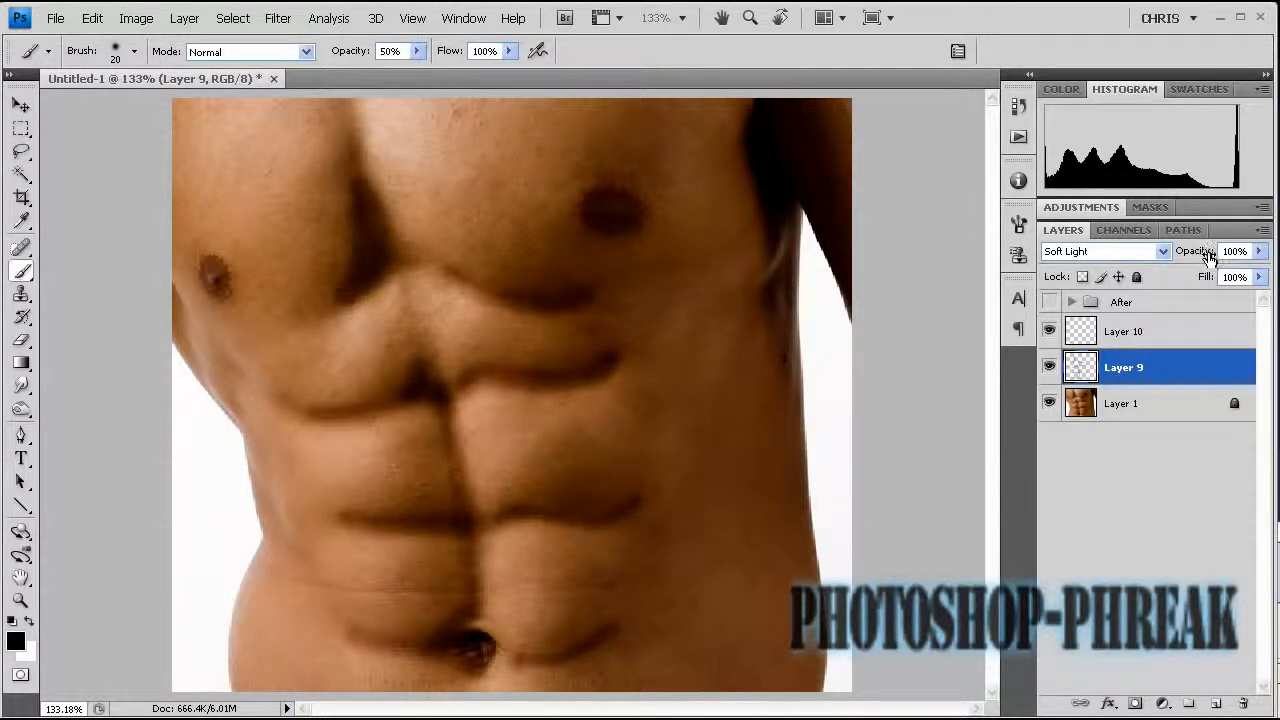
Lower Layer 9's opacity to 13% and compare the image with the shadow layer hidden and shown
{"action": "mouse_move", "coordinate": [1209, 256]}
{"action": "left_mouse_down"}
{"action": "mouse_move", "coordinate": [1120, 262]}
{"action": "mouse_move", "coordinate": [1144, 261]}
{"action": "left_mouse_up"}
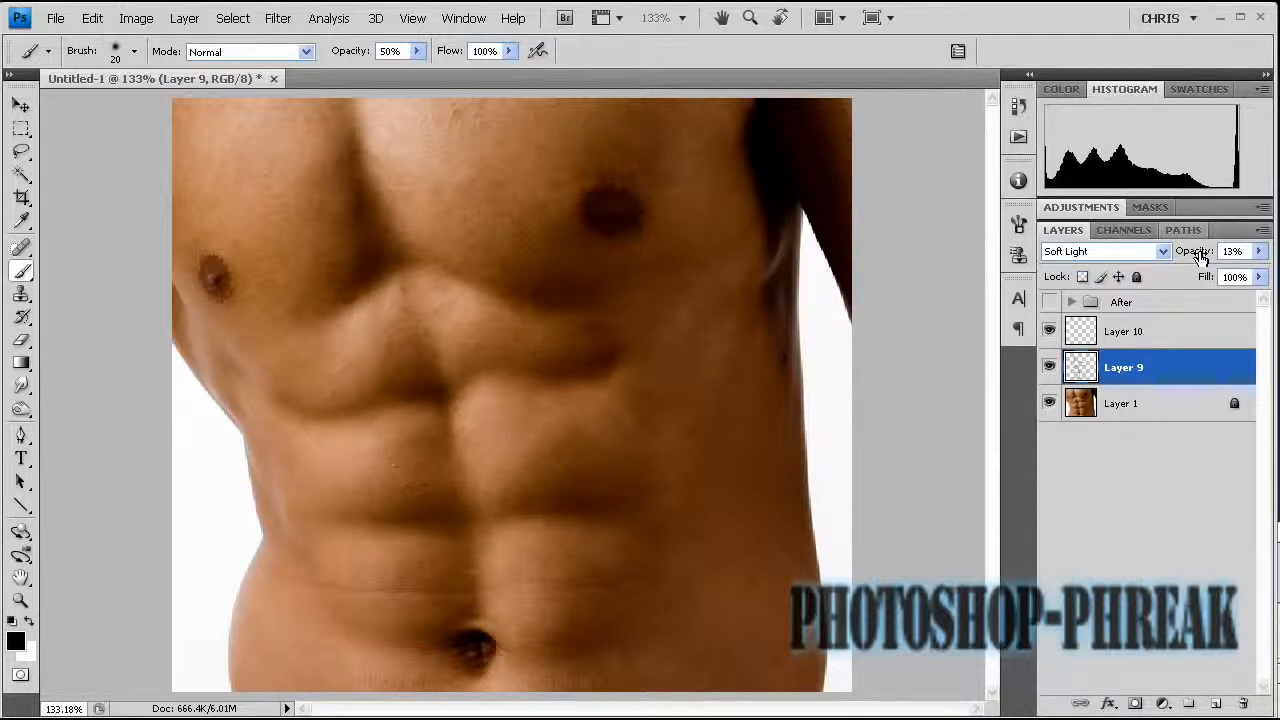
{"action": "left_click", "coordinate": [1049, 367]}
{"action": "left_click", "coordinate": [1052, 369]}
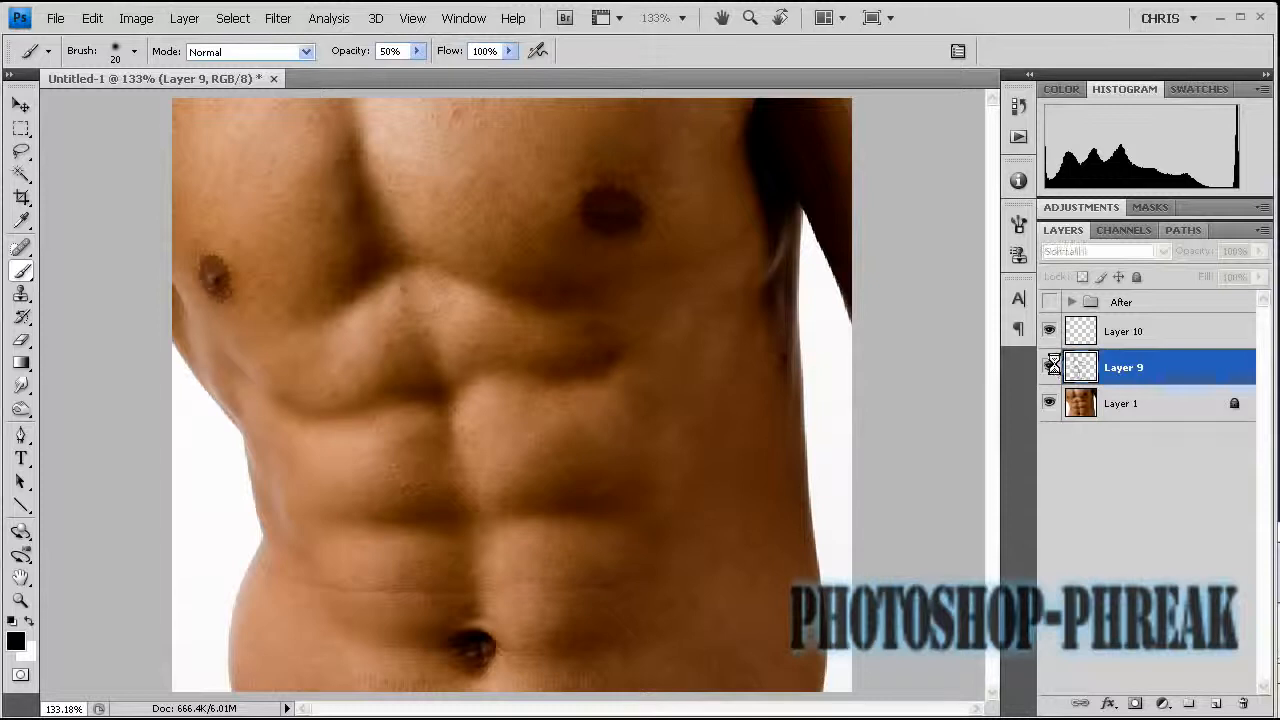
{"action": "left_click", "coordinate": [1051, 370]}
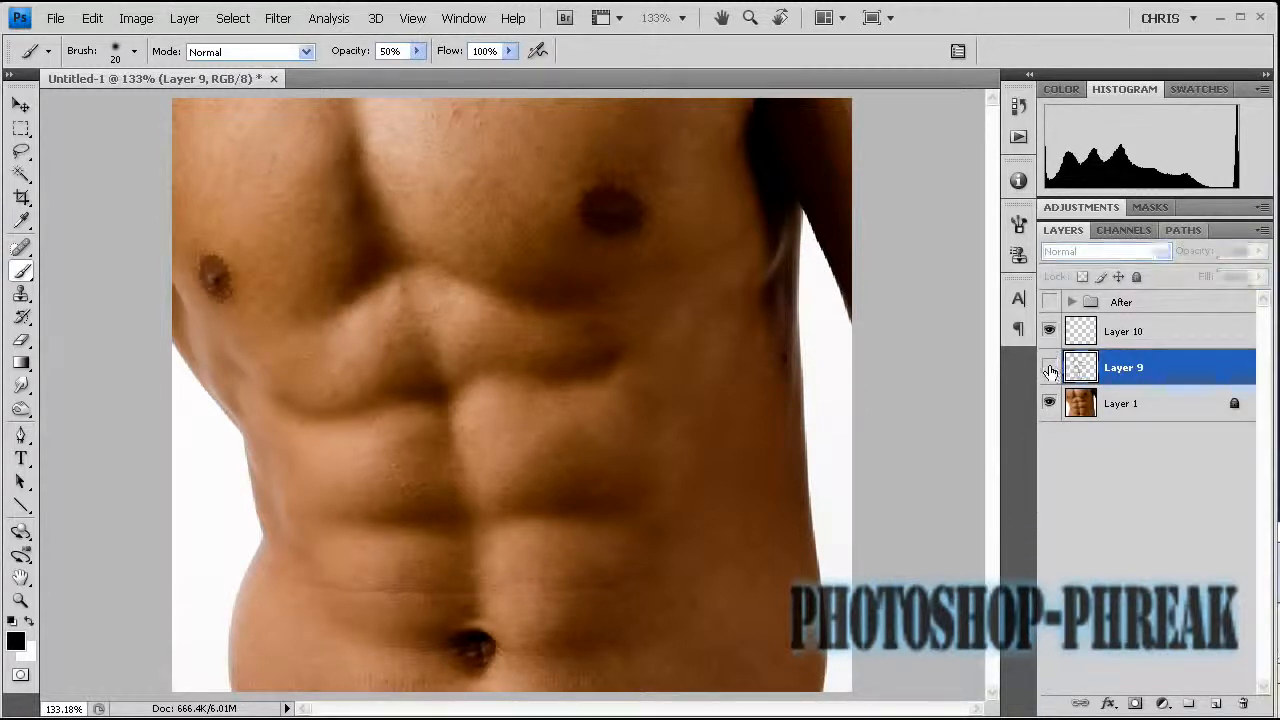
{"action": "left_click", "coordinate": [1049, 368]}
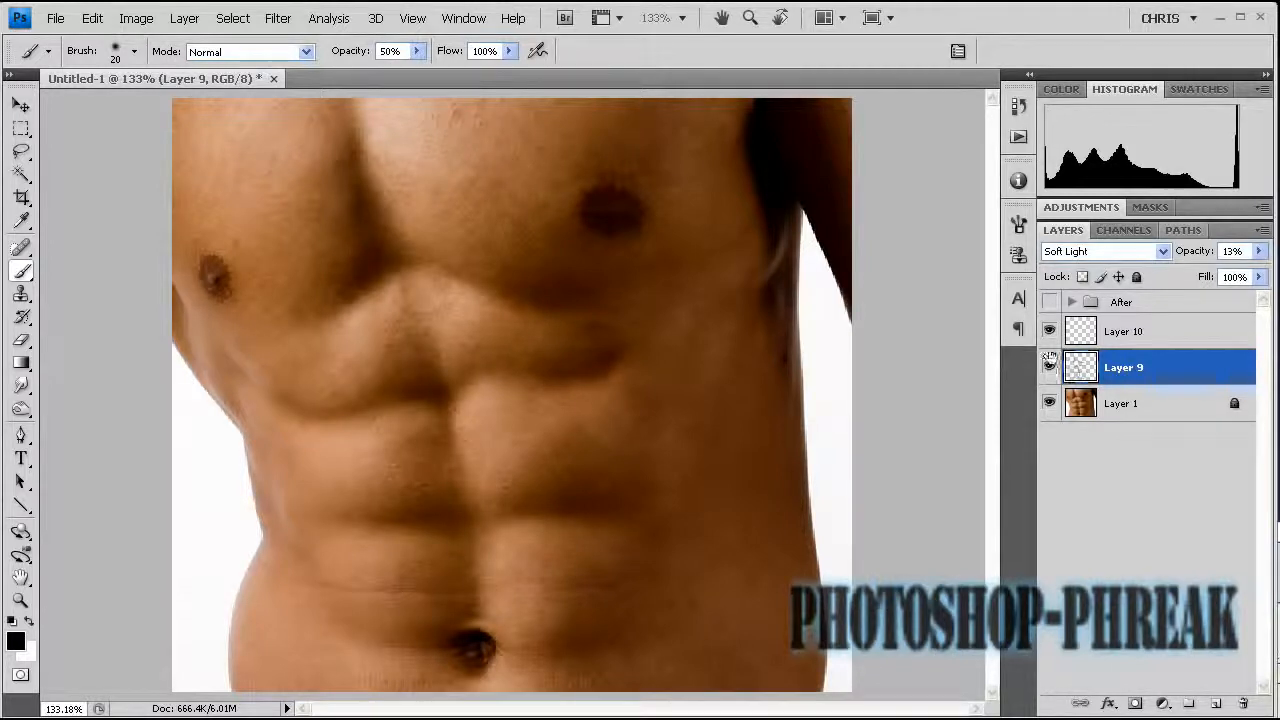
Paint white highlights on the raised parts of the abs and the centre chest on Layer 10, and lower its opacity to 29%
{"action": "left_click", "coordinate": [1135, 331]}
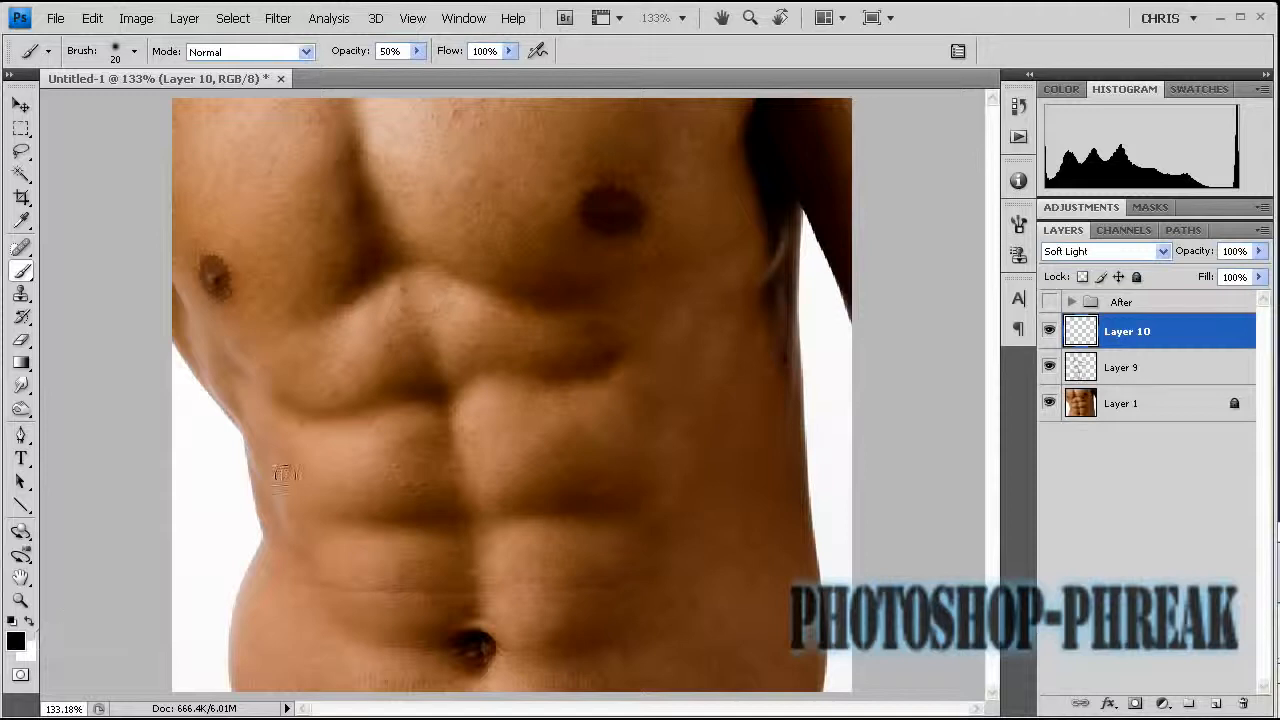
{"action": "key", "text": "x"}
{"action": "key", "text": "ctrl+plus"}
{"action": "key", "text": "ctrl+plus"}
{"action": "key", "text": "ctrl+plus"}
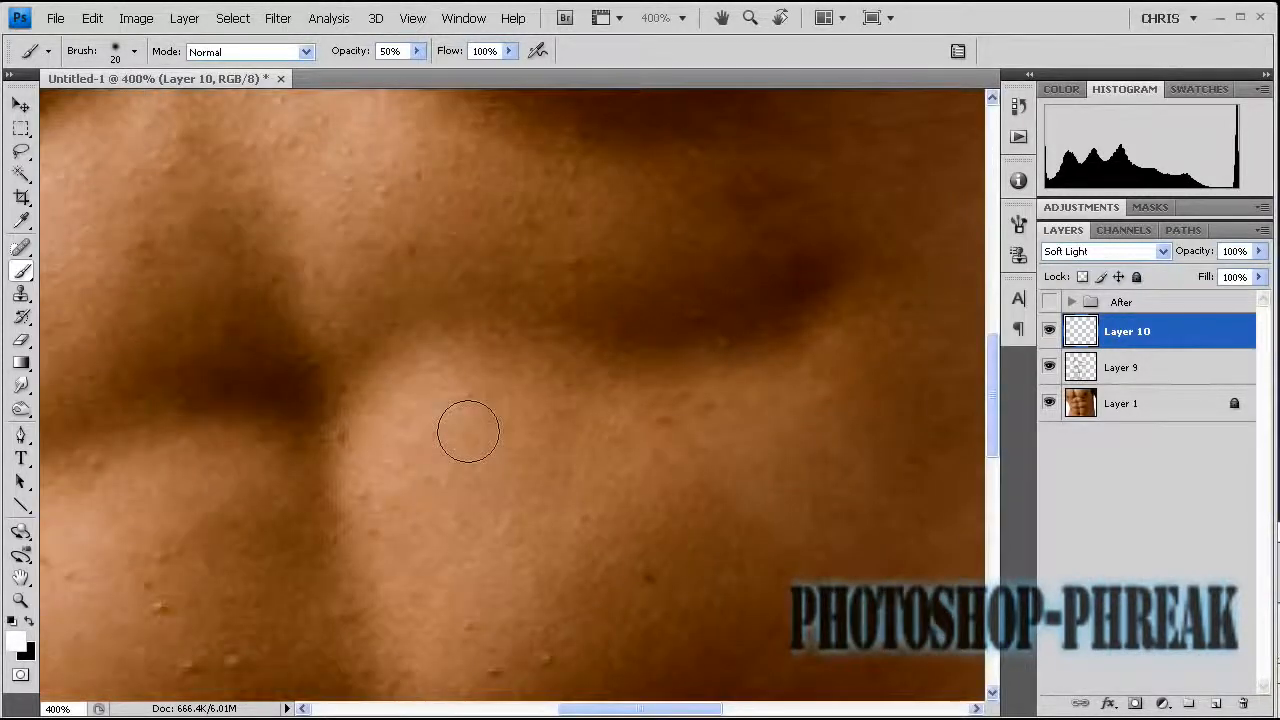
{"action": "left_click_drag", "start_coordinate": [422, 620], "coordinate": [394, 406]}
{"action": "left_click_drag", "start_coordinate": [405, 590], "coordinate": [403, 343]}
{"action": "left_click_drag", "start_coordinate": [418, 412], "coordinate": [405, 236]}
{"action": "mouse_move", "coordinate": [418, 406]}
{"action": "left_mouse_down"}
{"action": "mouse_move", "coordinate": [430, 476]}
{"action": "mouse_move", "coordinate": [408, 438]}
{"action": "mouse_move", "coordinate": [400, 349]}
{"action": "mouse_move", "coordinate": [400, 297]}
{"action": "mouse_move", "coordinate": [423, 260]}
{"action": "mouse_move", "coordinate": [517, 234]}
{"action": "mouse_move", "coordinate": [557, 251]}
{"action": "left_mouse_up"}
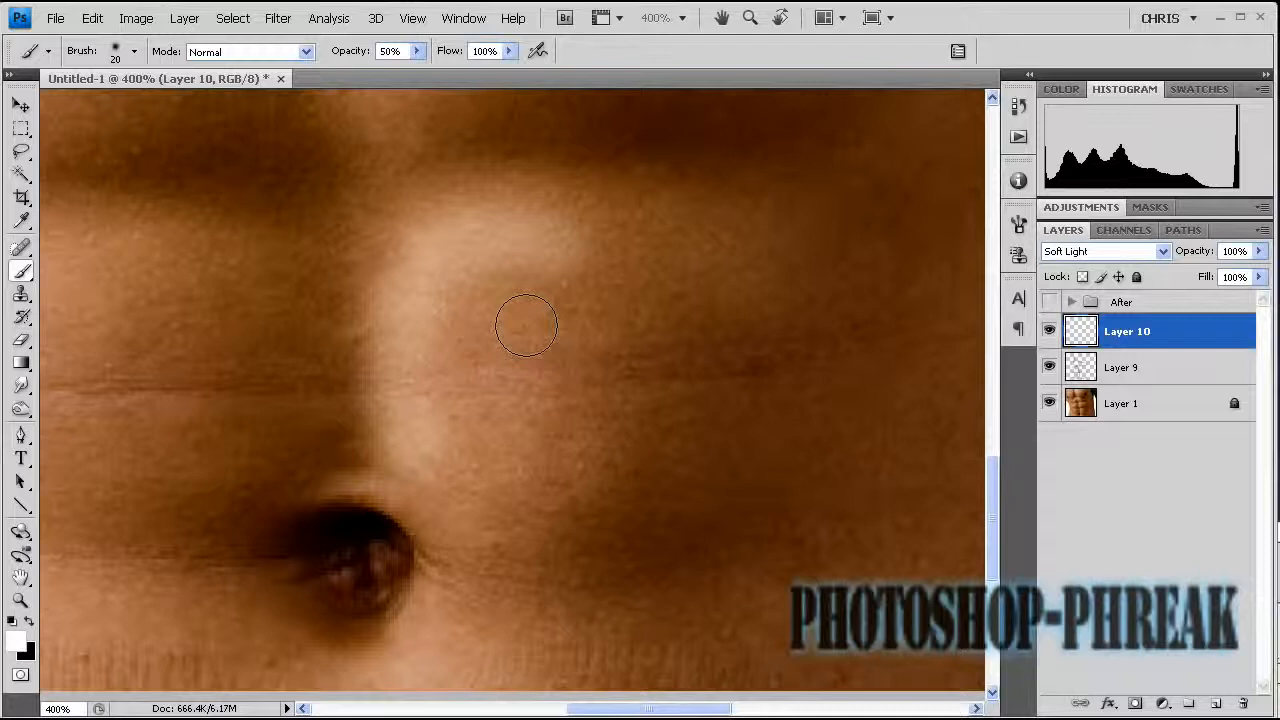
{"action": "key", "text": "ctrl+0"}
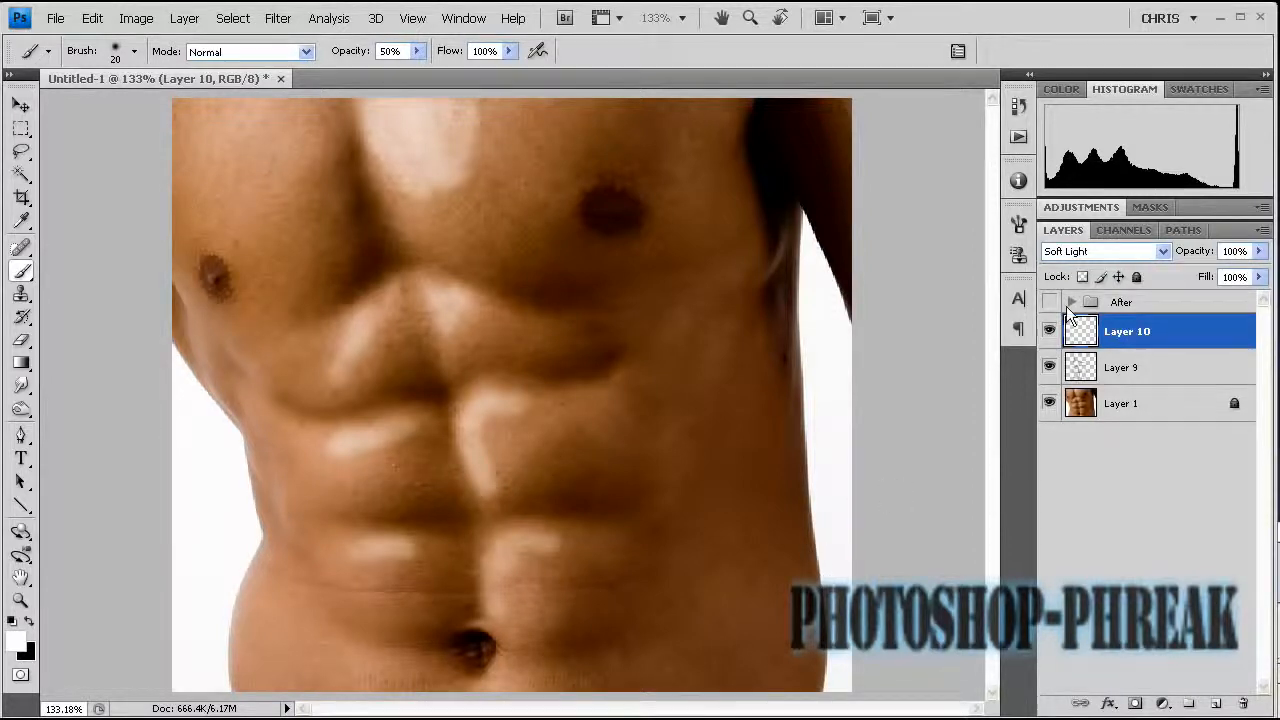
{"action": "left_click_drag", "start_coordinate": [1197, 261], "coordinate": [1157, 258]}
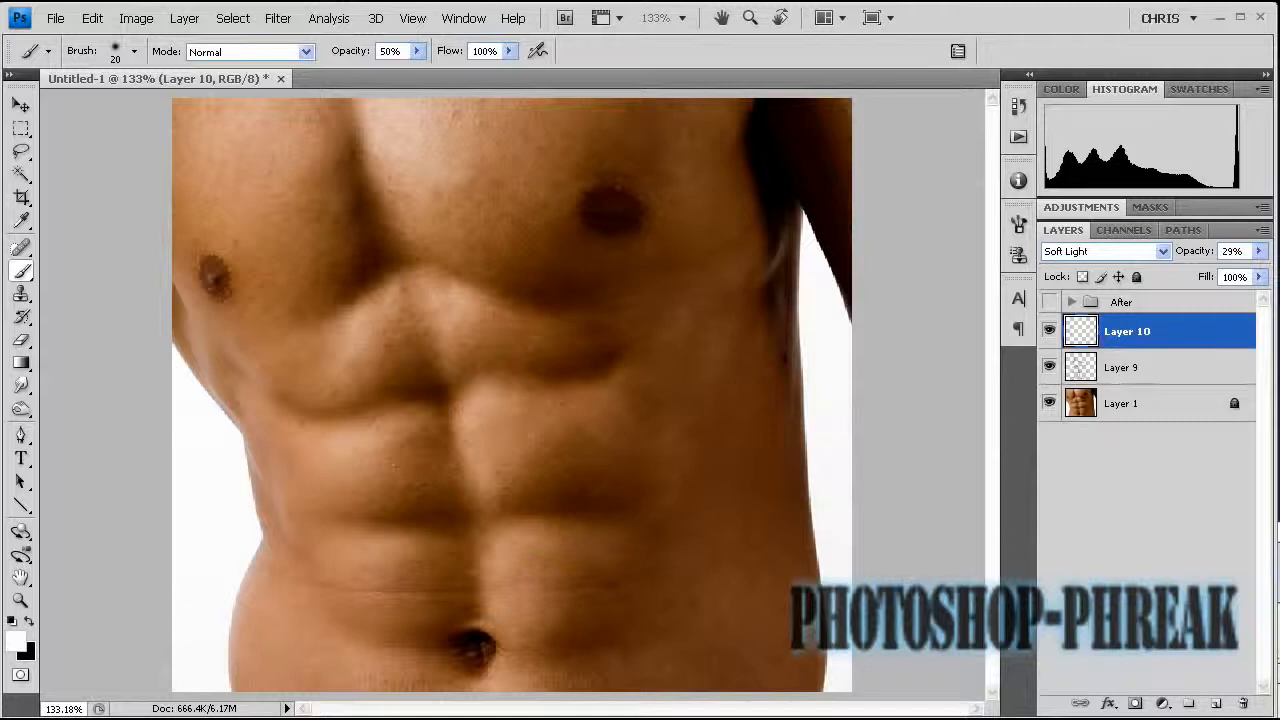
Add a layer mask to Layer 10 and paint black on it to soften the highlights on the middle and upper abs
{"action": "left_click", "coordinate": [1135, 705]}
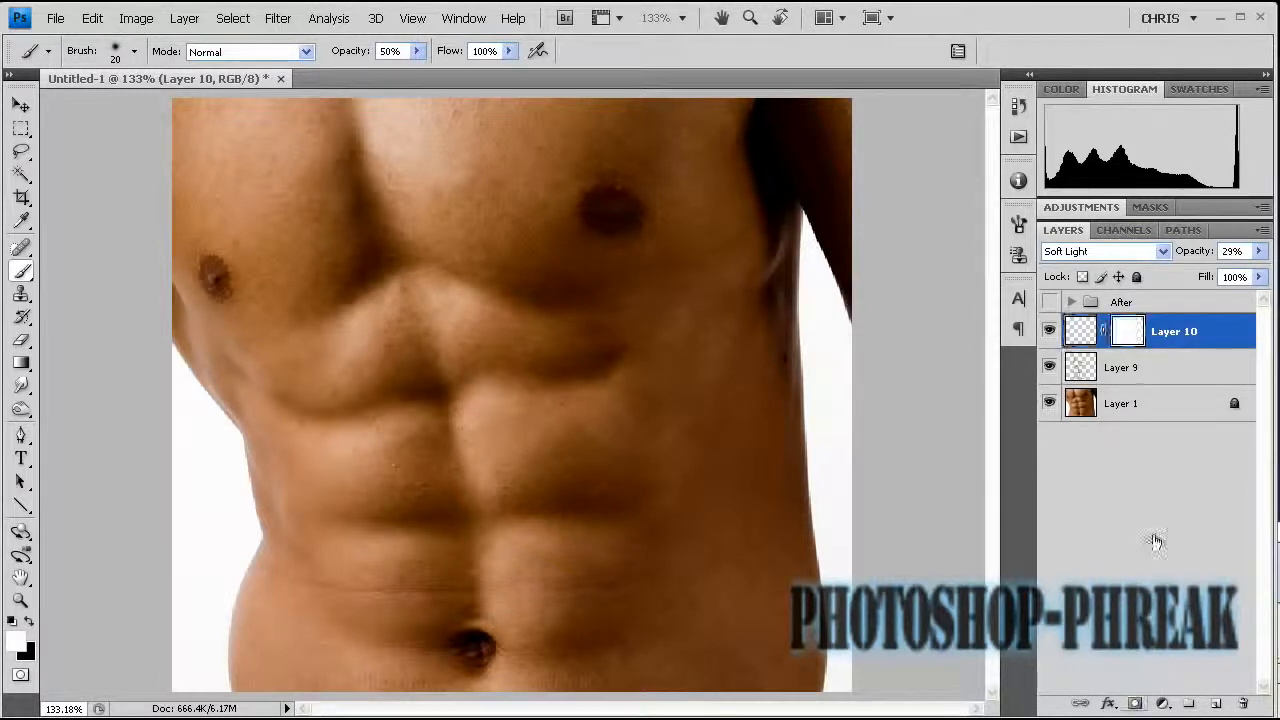
{"action": "key", "text": "x"}
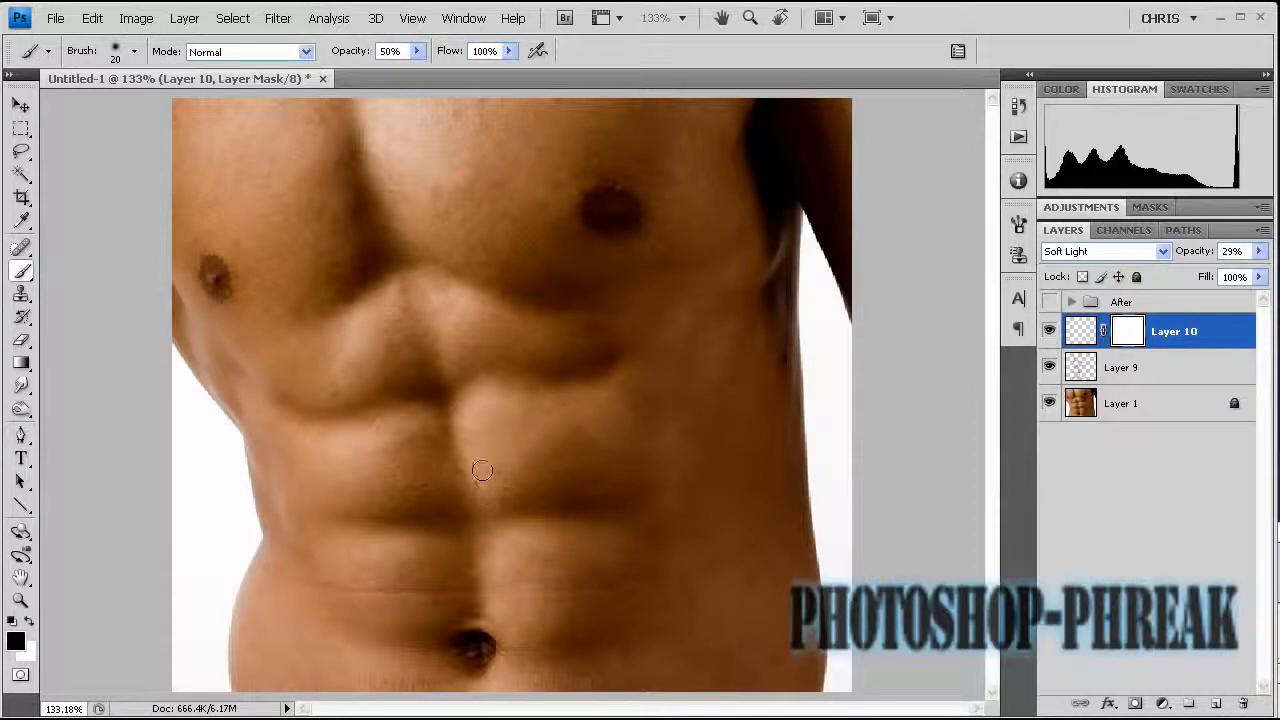
{"action": "left_click_drag", "start_coordinate": [487, 486], "coordinate": [487, 463]}
{"action": "left_click_drag", "start_coordinate": [358, 329], "coordinate": [349, 329]}
{"action": "key", "text": "x"}
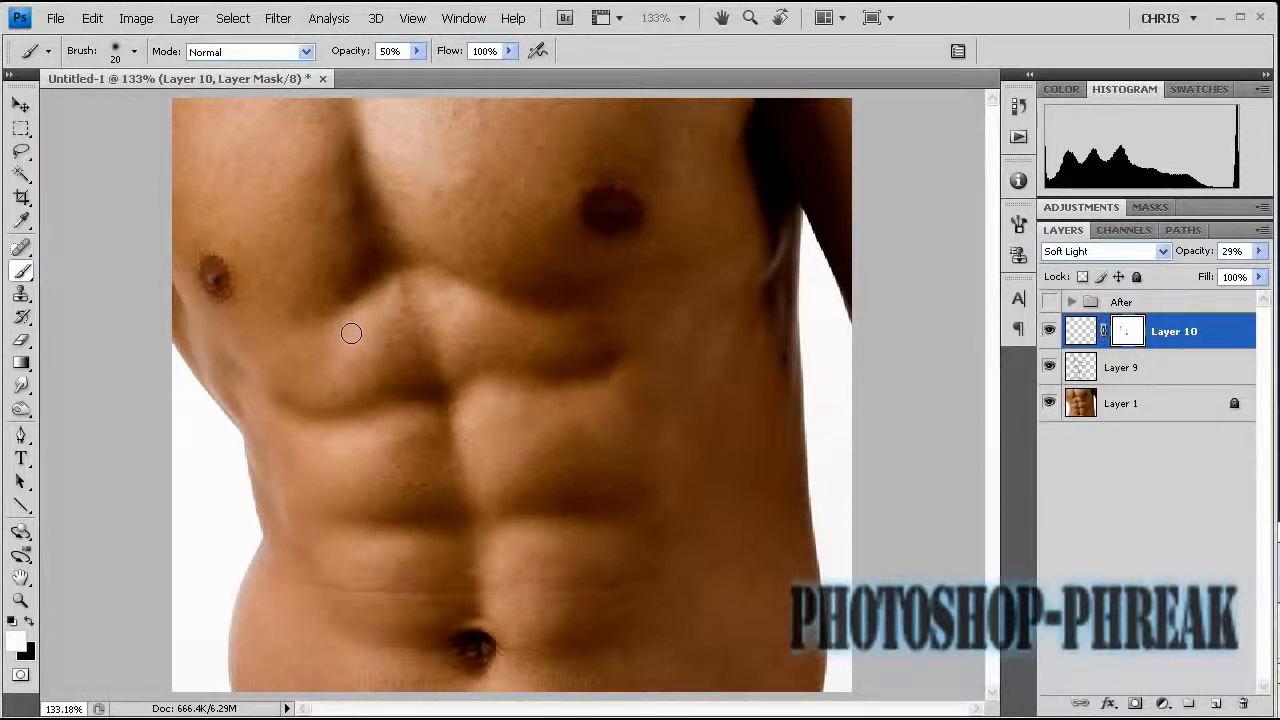
Paint white at 100% opacity over the upper ab on Layer 10's mask, and return the brush opacity to 50%
{"action": "key", "text": "0"}
{"action": "mouse_move", "coordinate": [350, 327]}
{"action": "left_mouse_down"}
{"action": "mouse_move", "coordinate": [337, 335]}
{"action": "mouse_move", "coordinate": [355, 327]}
{"action": "left_mouse_up"}
{"action": "key", "text": "5"}
Add a layer mask to Layer 9 and dab black at 50% opacity on the middle ab to soften the shadow
{"action": "left_click", "coordinate": [1210, 373]}
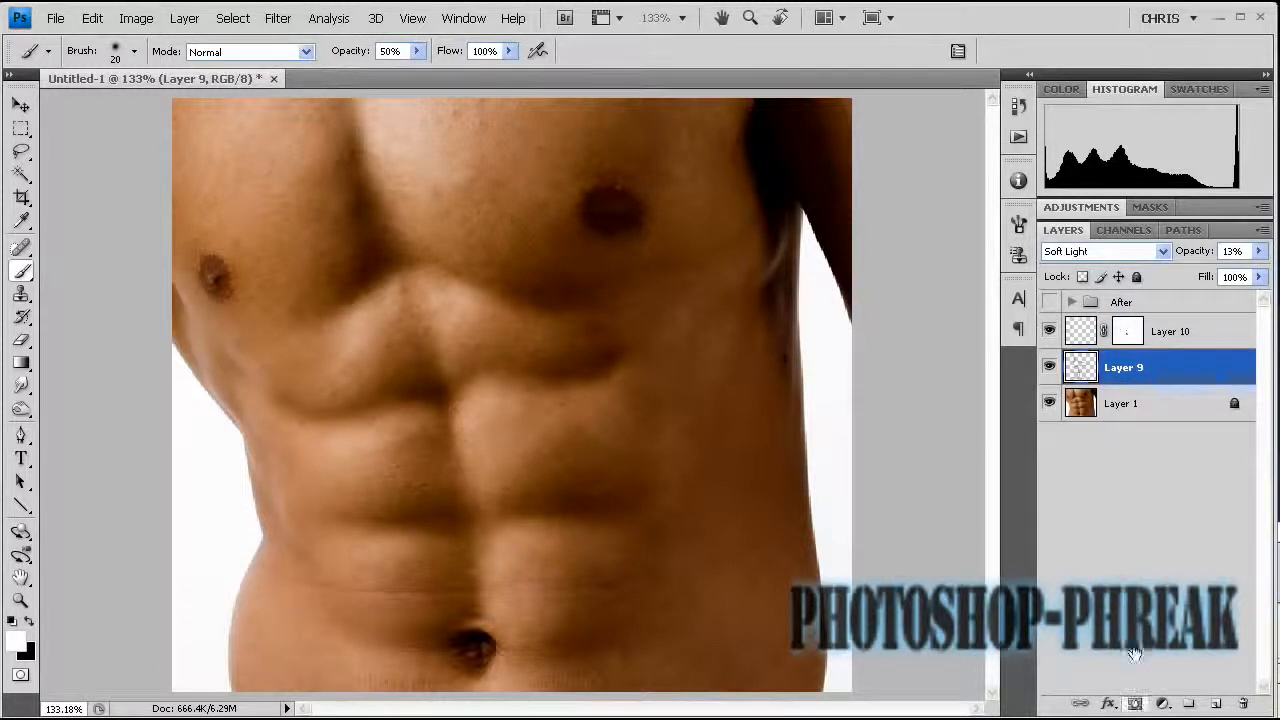
{"action": "left_click", "coordinate": [1135, 703]}
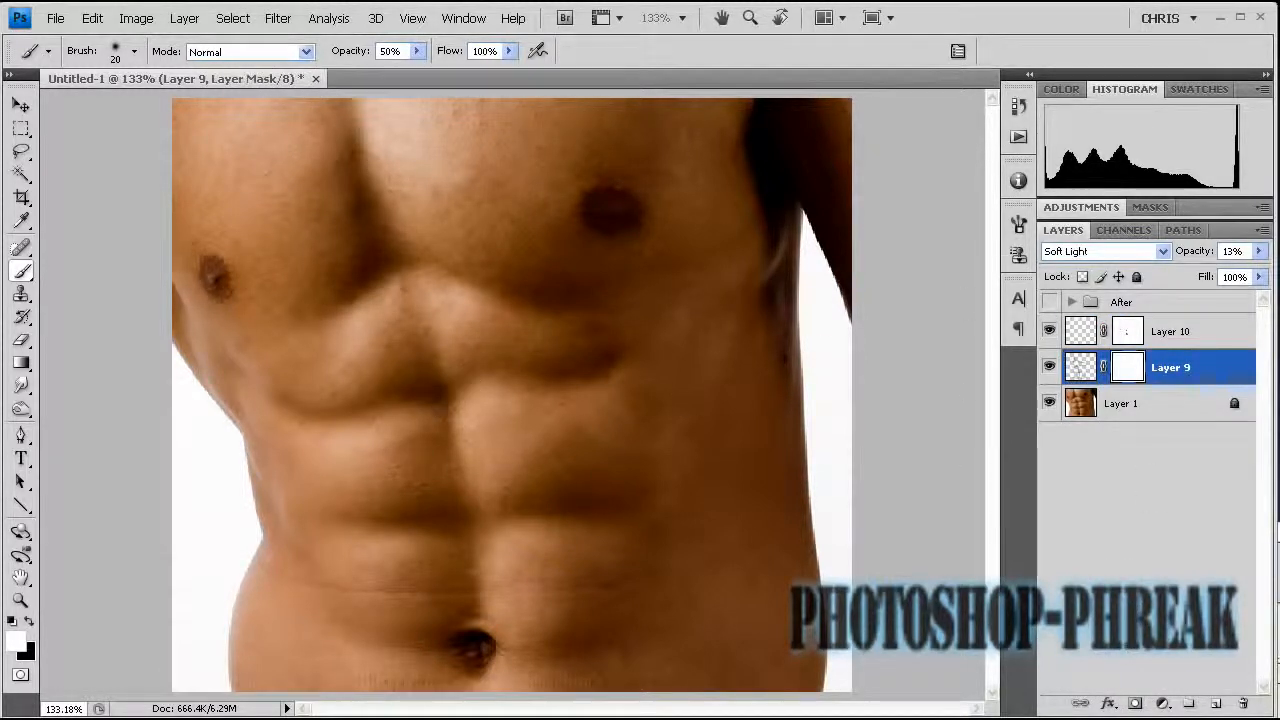
{"action": "key", "text": "x"}
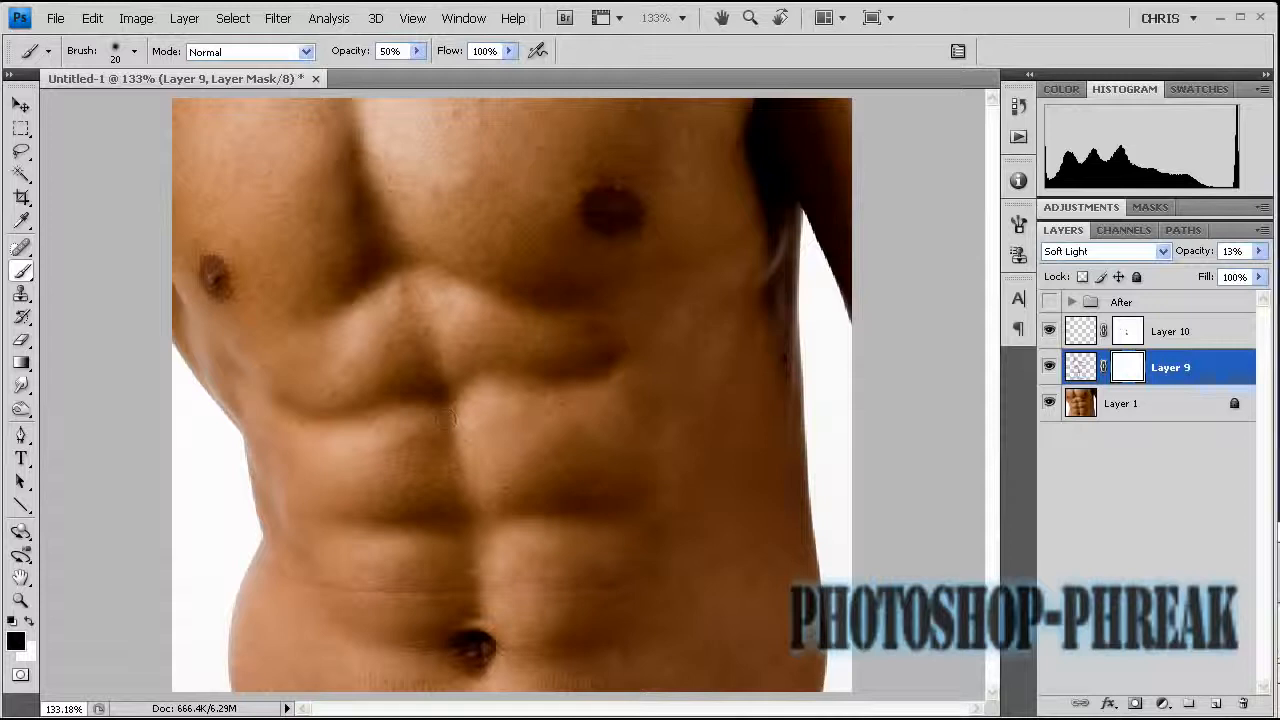
{"action": "left_click", "coordinate": [506, 406]}
Group Layer 9 and Layer 10 as "D&G" and compare the image with the group hidden and shown
{"action": "left_click", "coordinate": [1175, 338], "text": "shift"}
{"action": "key", "text": "x"}
{"action": "key", "text": "ctrl+g"}
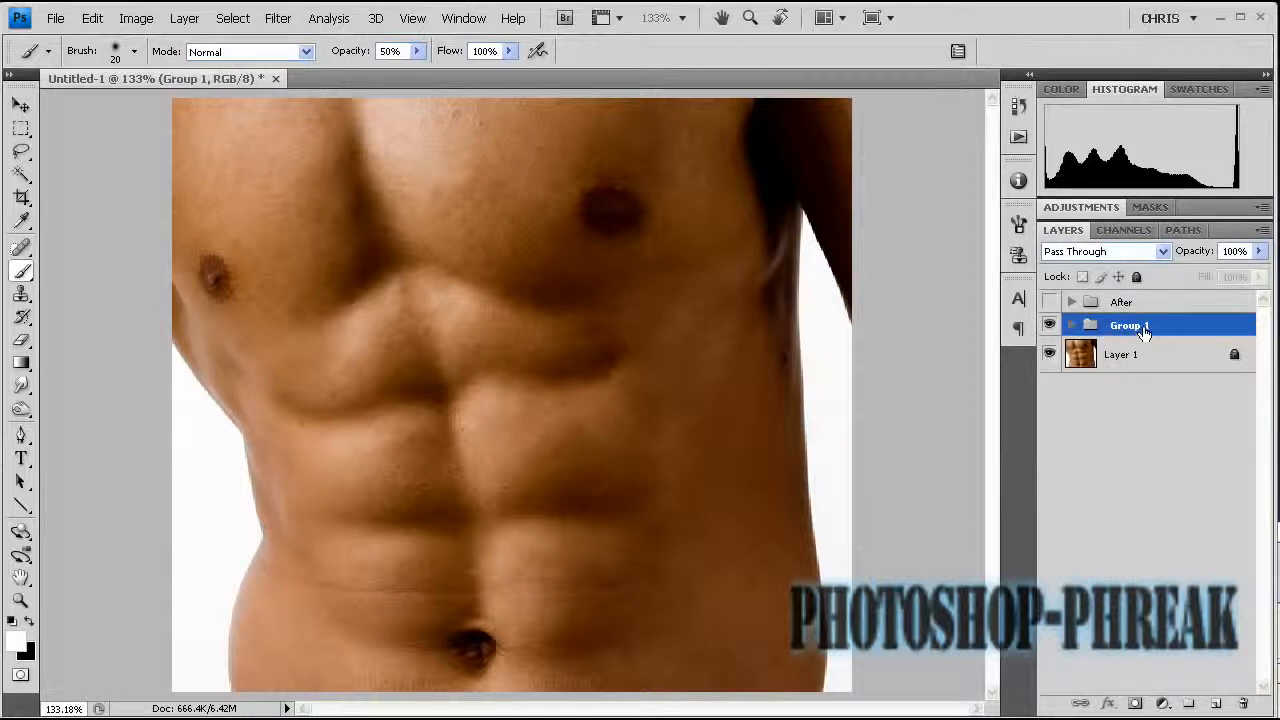
{"action": "double_click", "coordinate": [1145, 334]}
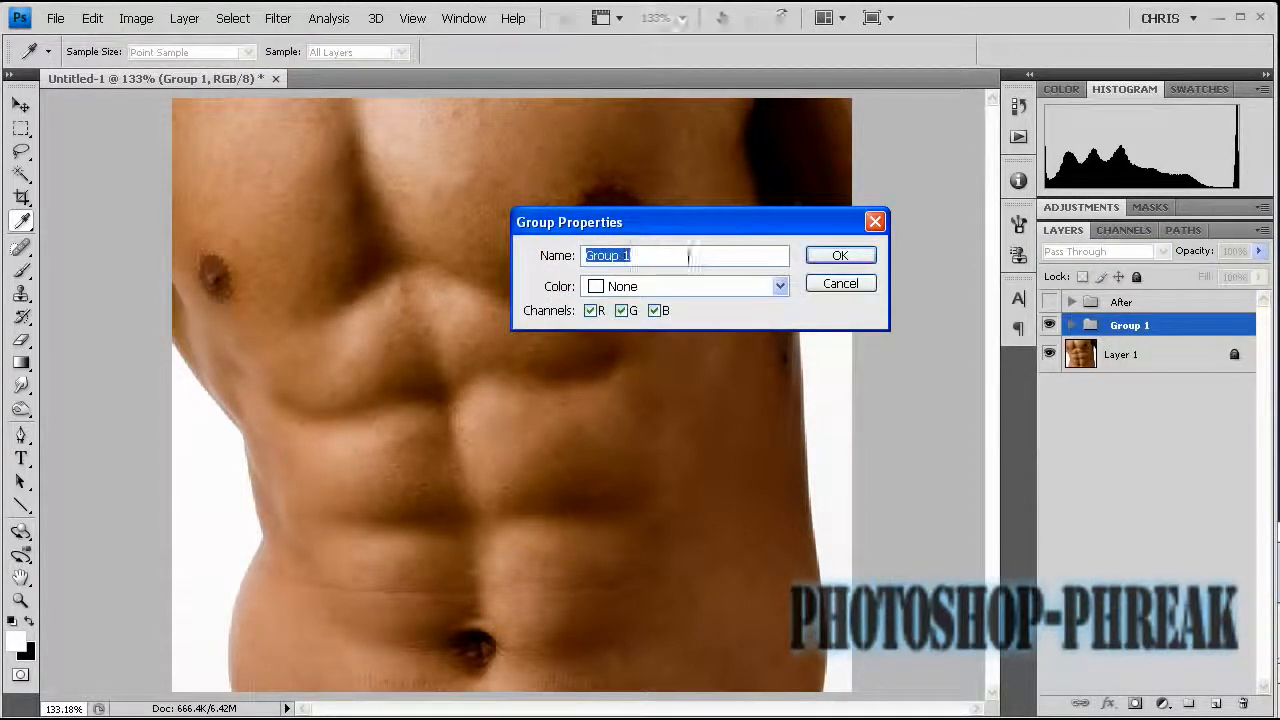
{"action": "type", "text": "D&"}
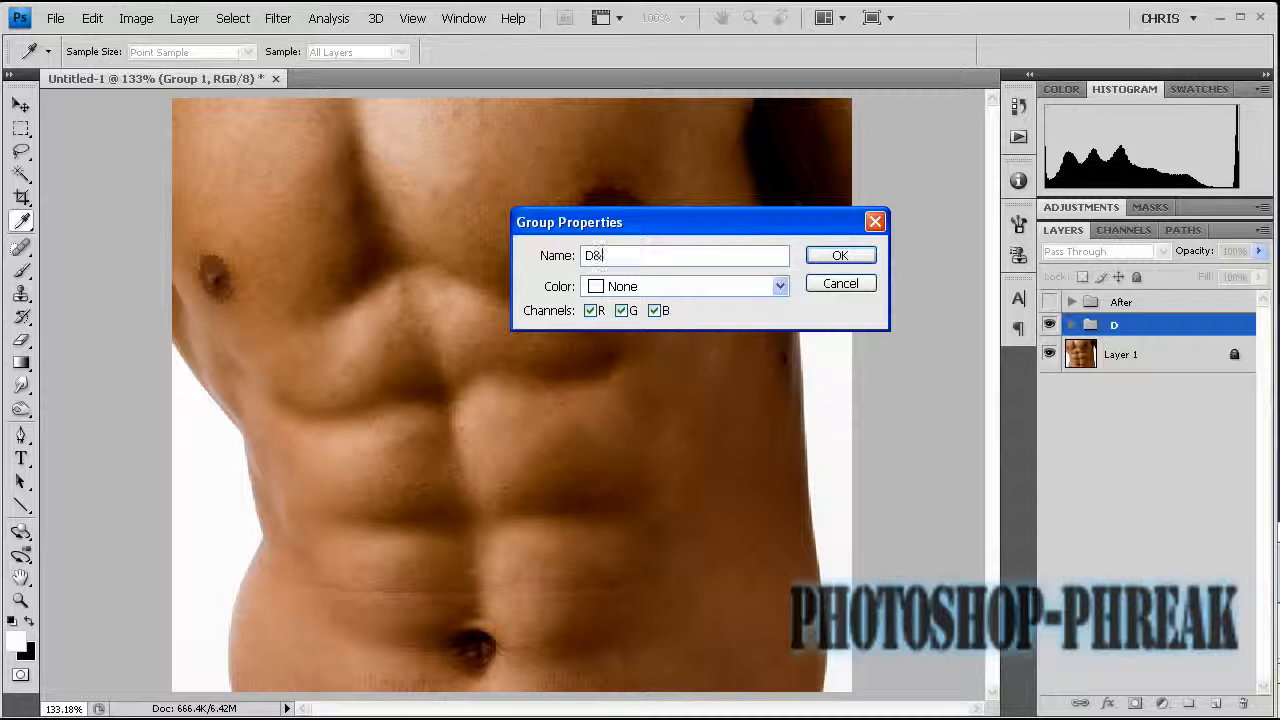
{"action": "type", "text": "G"}
{"action": "key", "text": "Return"}
{"action": "key", "text": "b"}
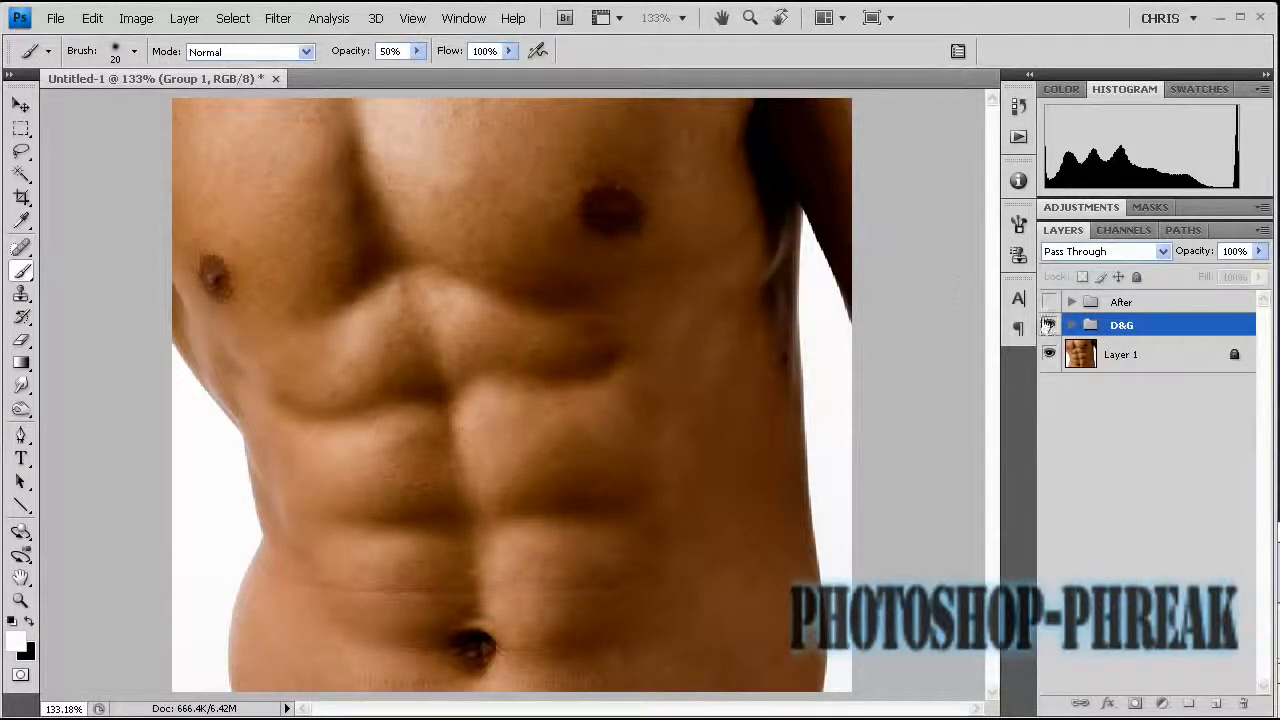
{"action": "left_click", "coordinate": [1050, 325]}
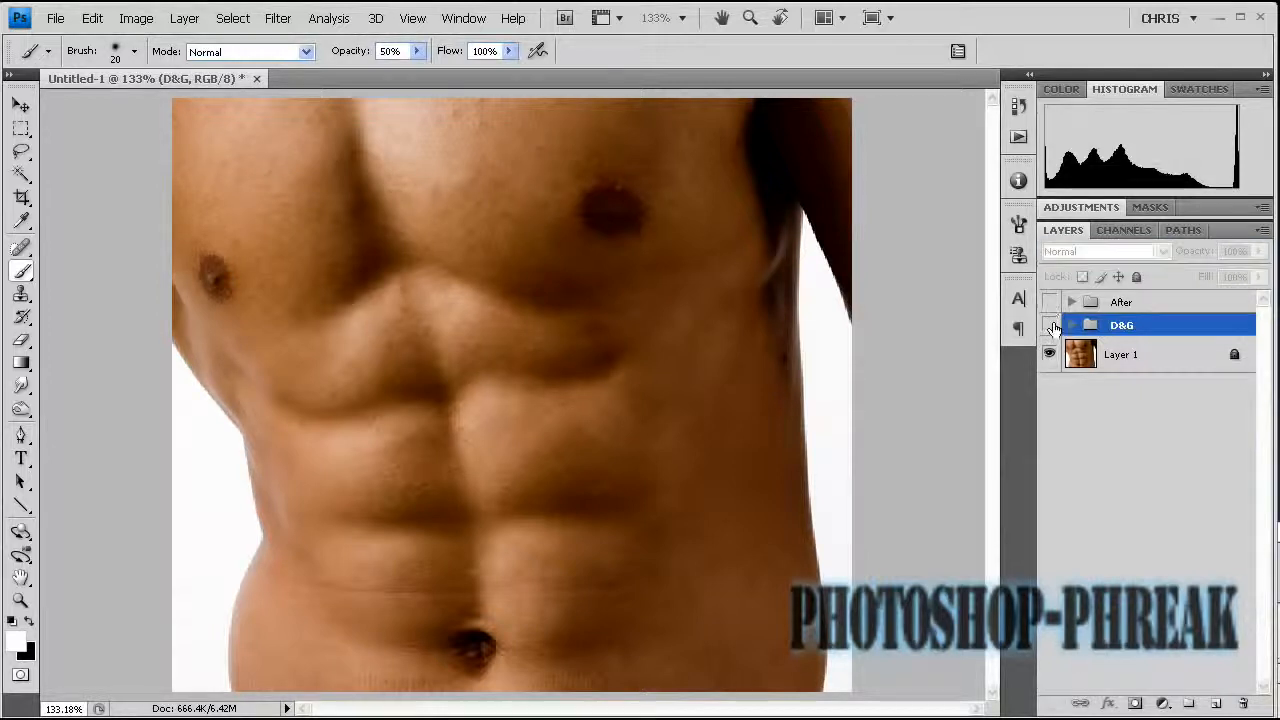
{"action": "left_click", "coordinate": [1050, 325]}
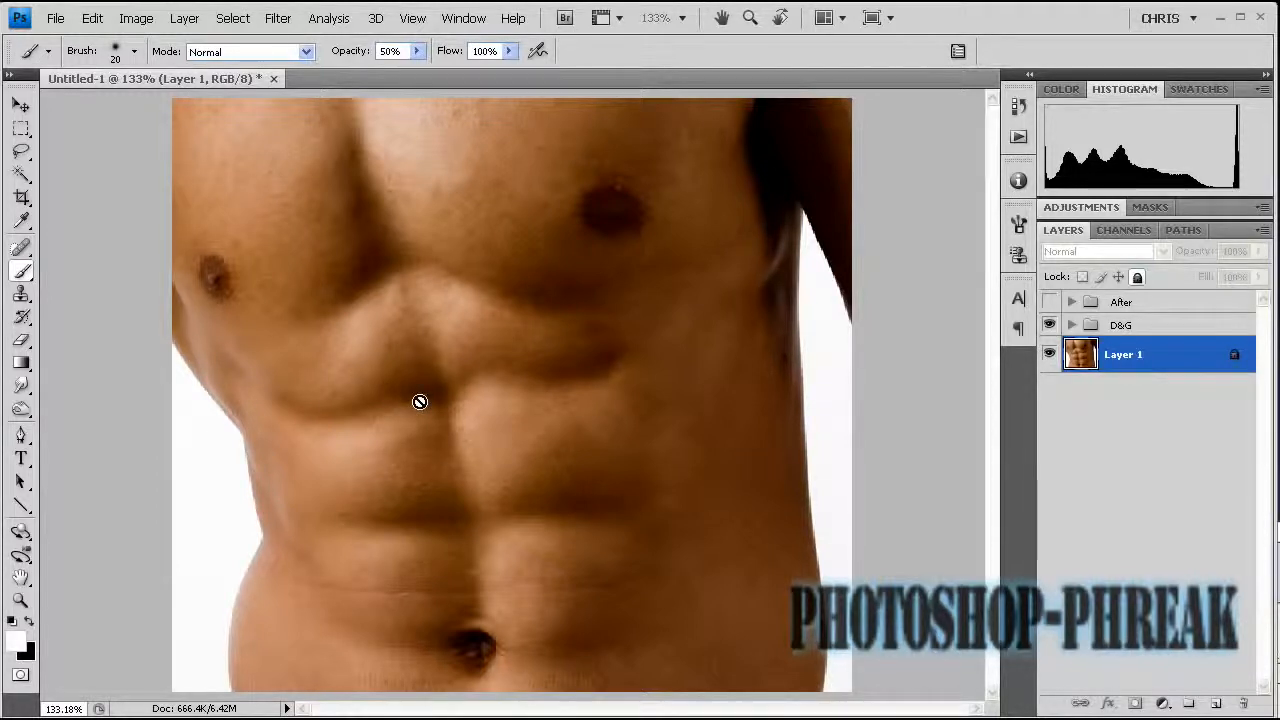
Lasso the right-hand middle ab on Layer 1 with a 2 px feather, and copy it onto a new layer
{"action": "key", "text": "l"}
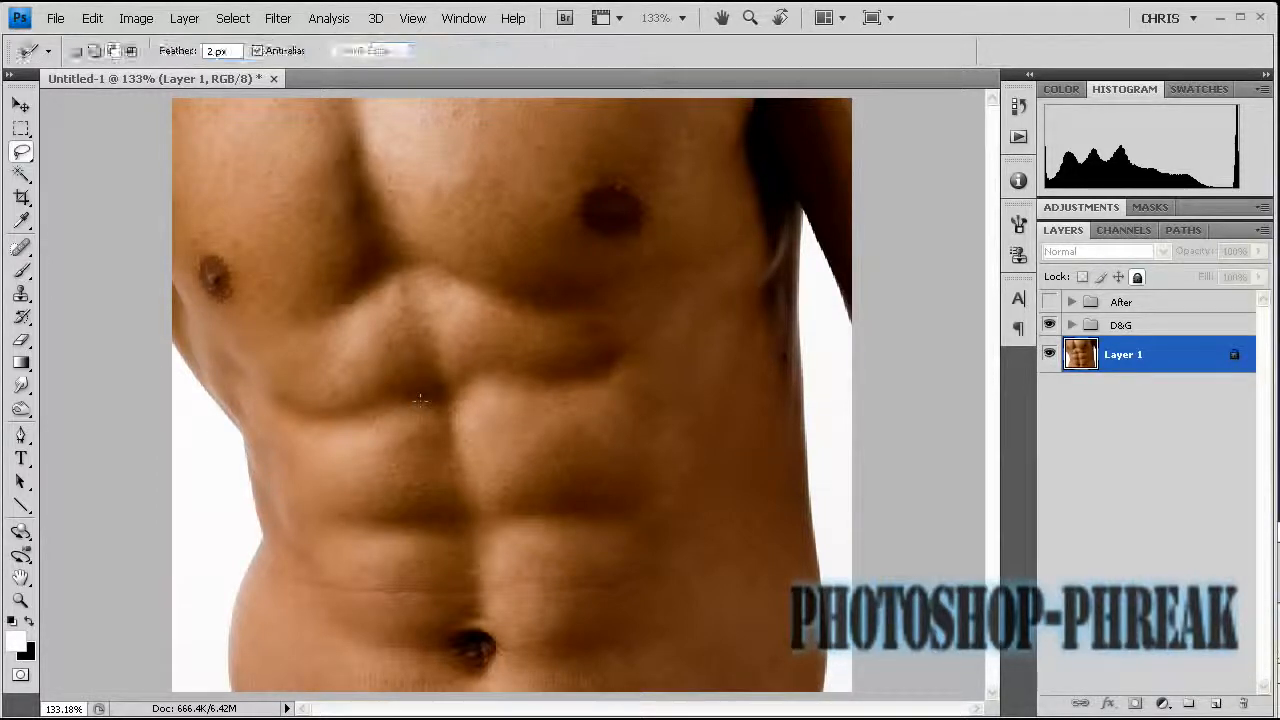
{"action": "key", "text": "ctrl+plus"}
{"action": "key", "text": "ctrl+plus"}
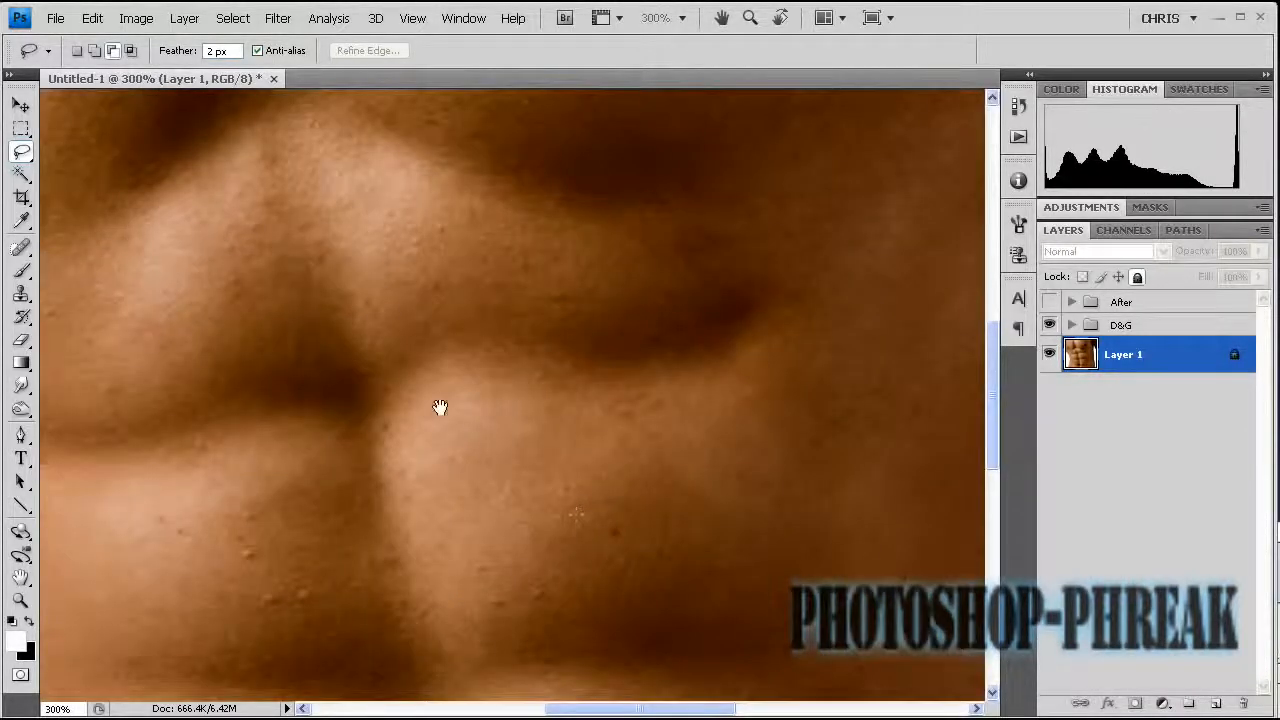
{"action": "left_click_drag", "start_coordinate": [508, 463], "coordinate": [488, 355]}
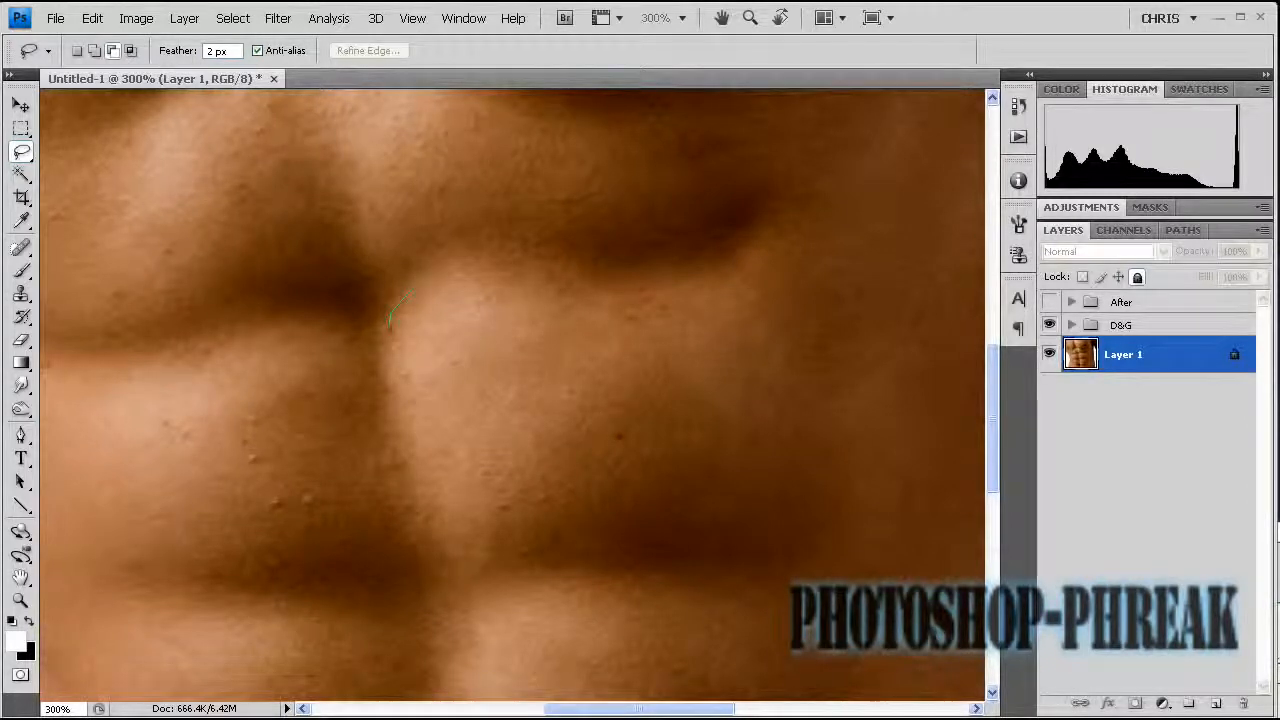
{"action": "left_click_drag", "start_coordinate": [508, 256], "coordinate": [542, 278]}
{"action": "left_click_drag", "start_coordinate": [637, 286], "coordinate": [682, 291]}
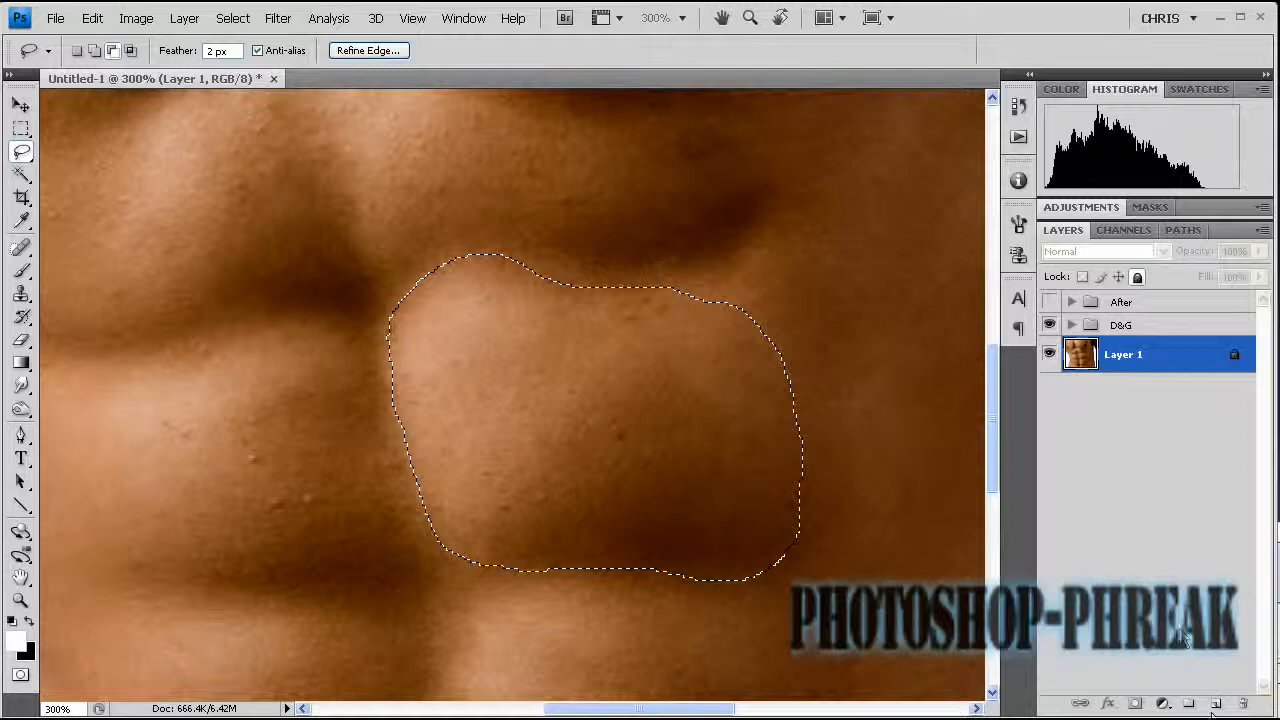
{"action": "left_click", "coordinate": [1215, 705]}
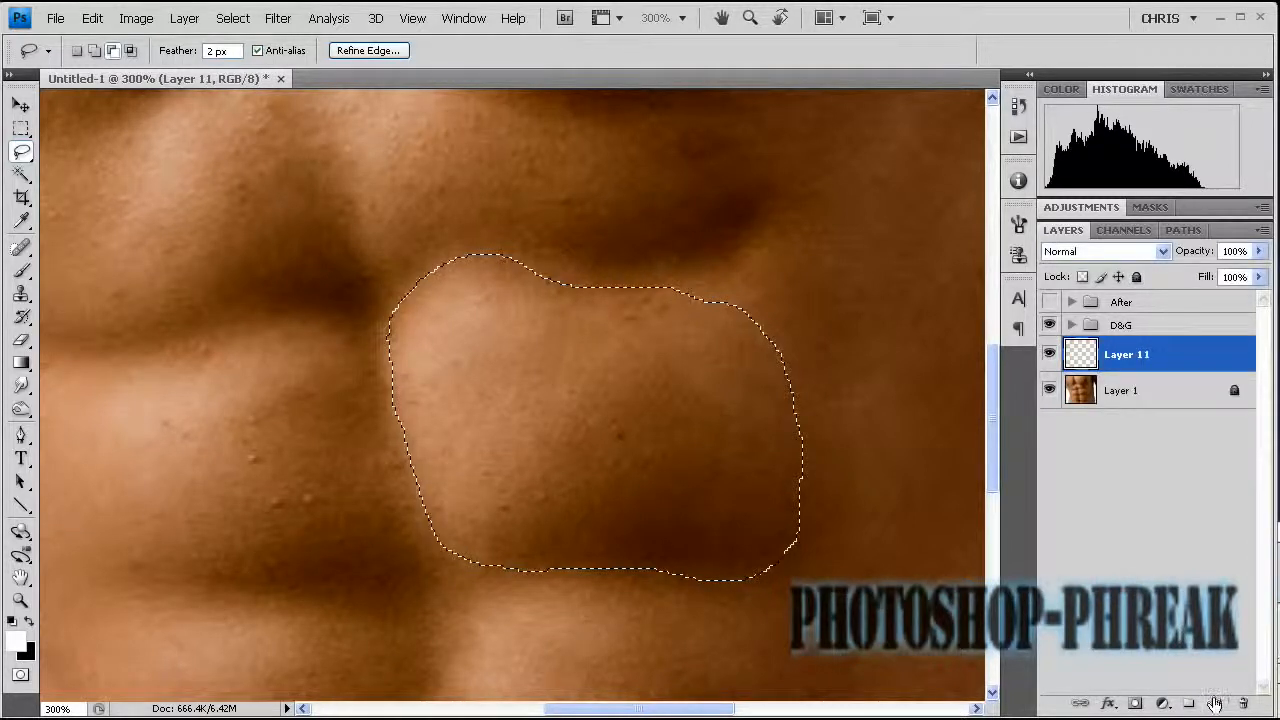
{"action": "key", "text": "ctrl+d"}
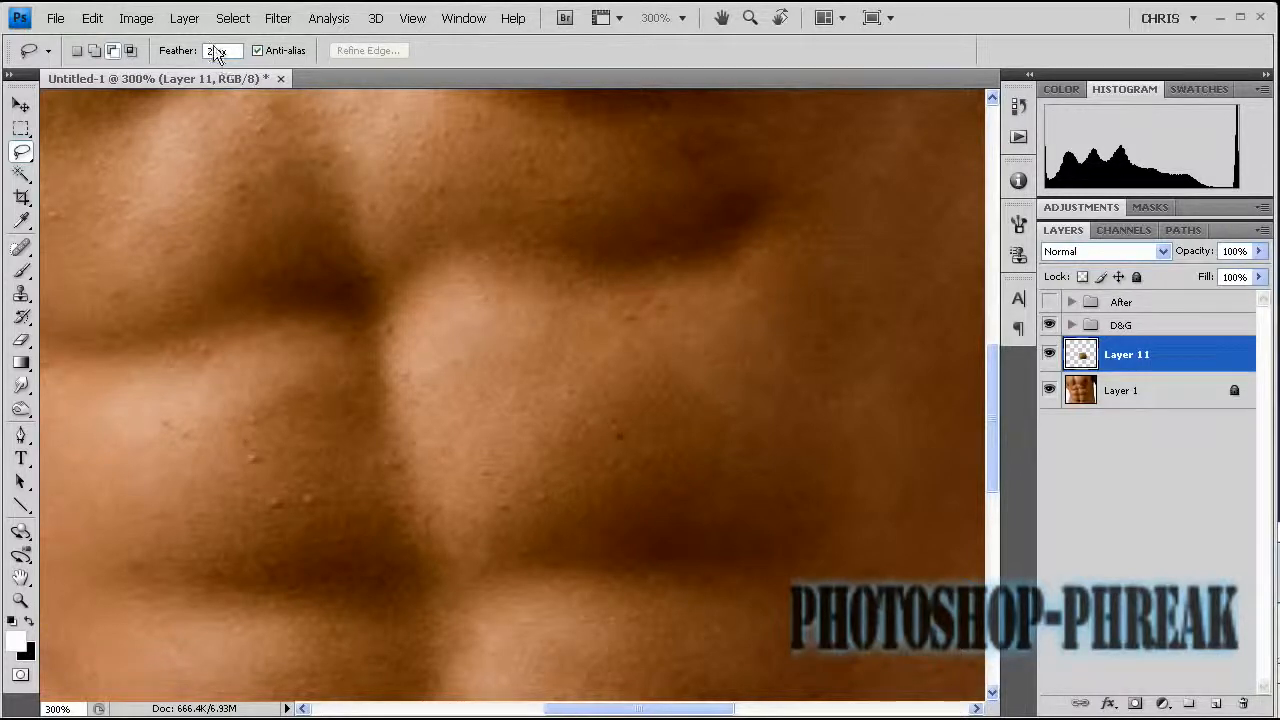
Liquify the copied ab with the Bloat tool at brush size 162, bulging it once around its centre
{"action": "left_click", "coordinate": [279, 19]}
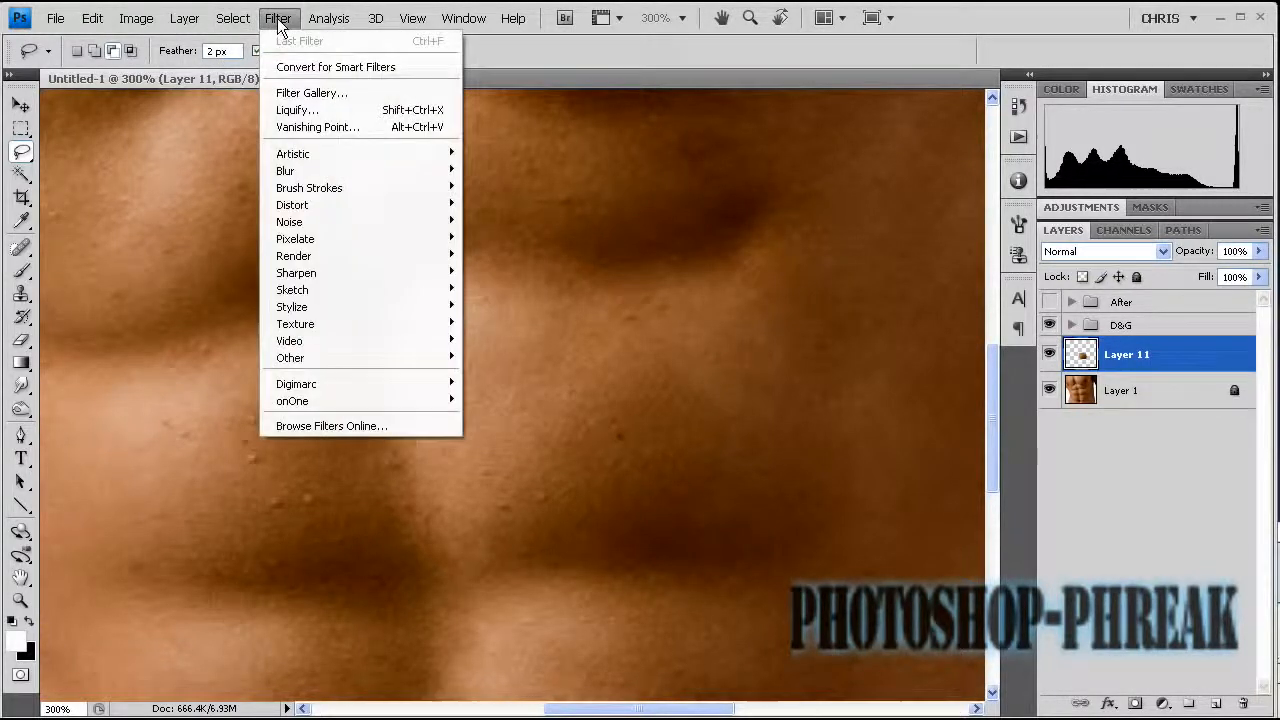
{"action": "left_click", "coordinate": [312, 108]}
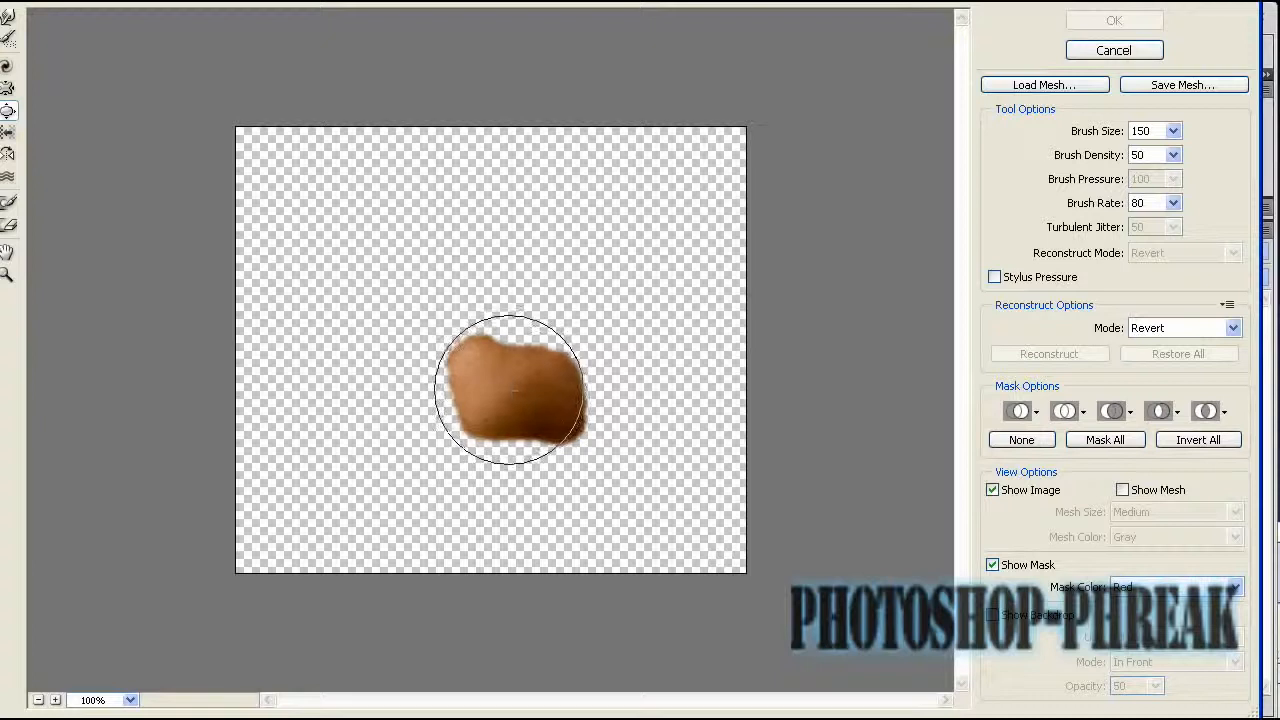
{"action": "key", "text": "bracketright"}
{"action": "key", "text": "bracketright"}
{"action": "key", "text": "bracketright"}
{"action": "key", "text": "bracketright"}
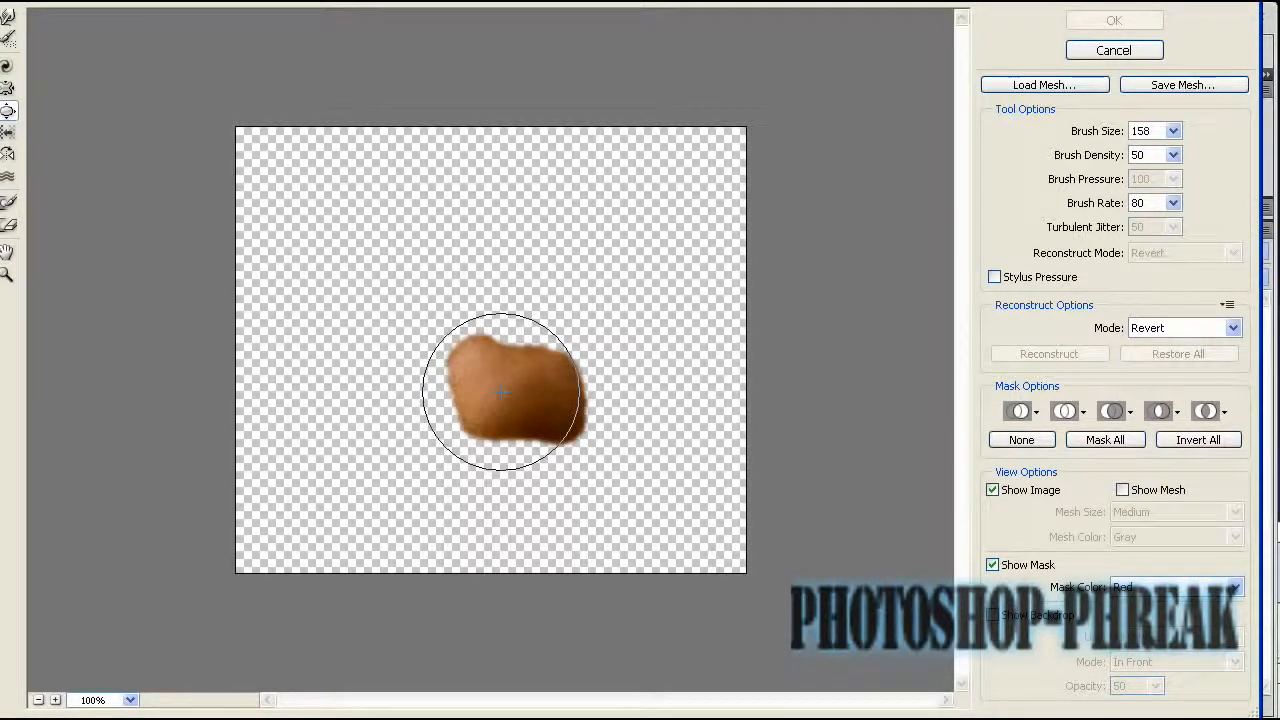
{"action": "key", "text": "bracketright"}
{"action": "key", "text": "bracketright"}
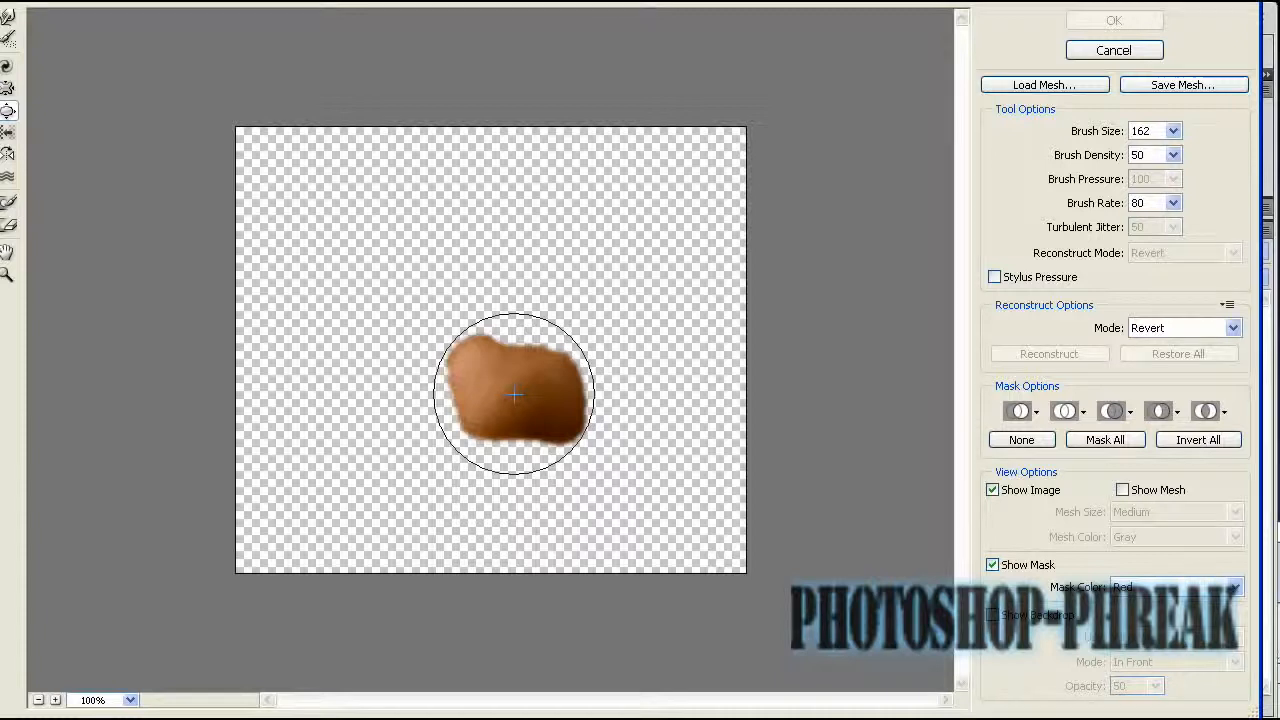
{"action": "left_click", "coordinate": [514, 395]}
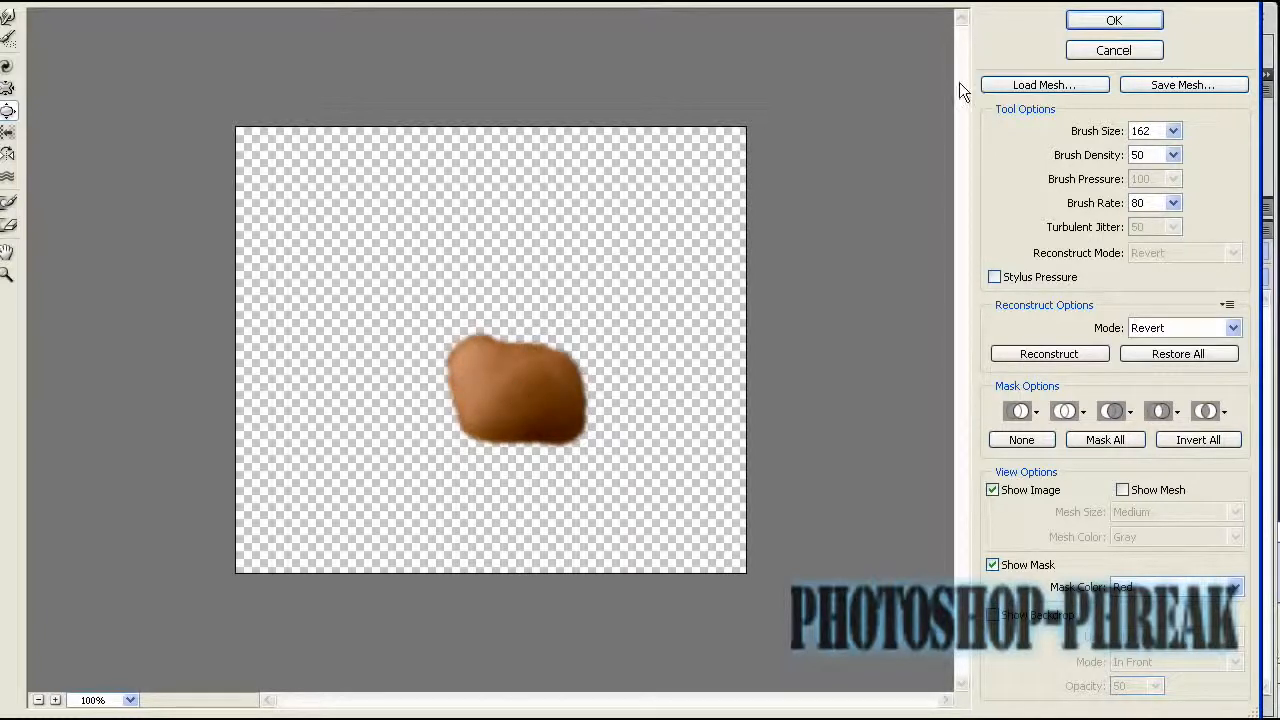
{"action": "left_click", "coordinate": [1108, 19]}
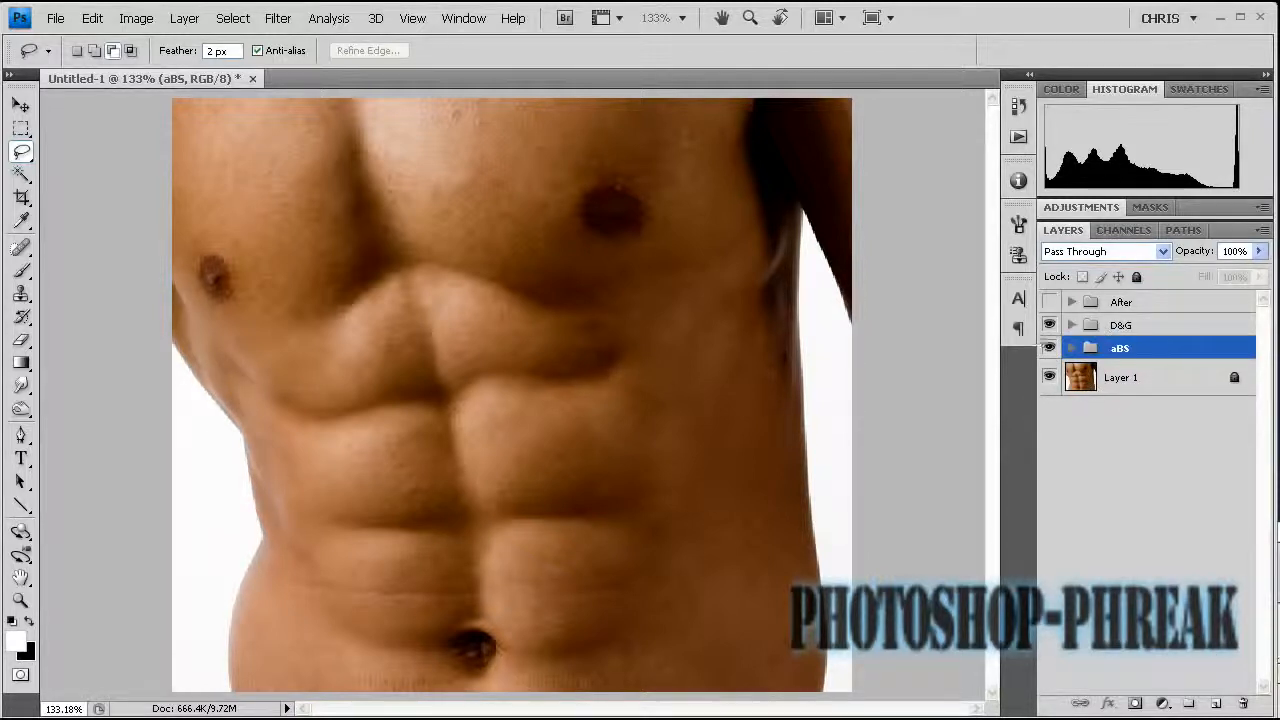
Compare the image with the aBS and D&G groups hidden and shown, including against Layer 1 alone
{"action": "left_click", "coordinate": [1049, 347]}
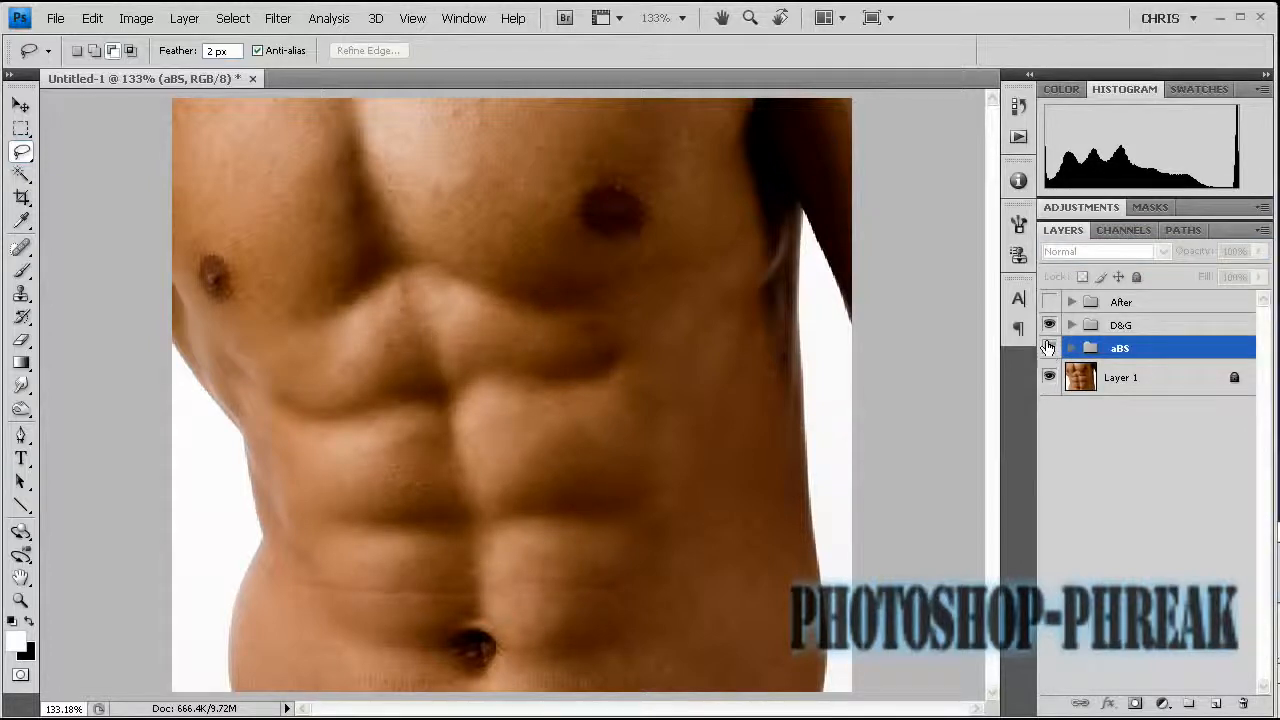
{"action": "left_click", "coordinate": [1049, 347]}
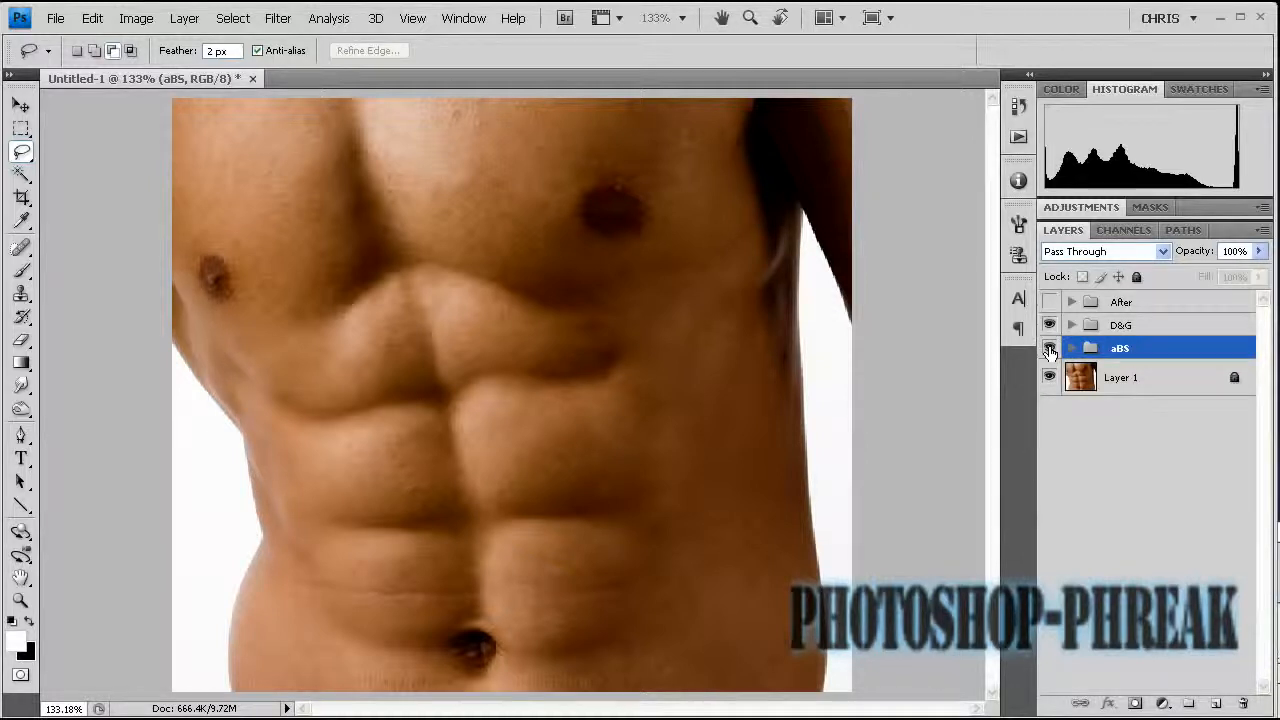
{"action": "left_click", "coordinate": [1050, 348]}
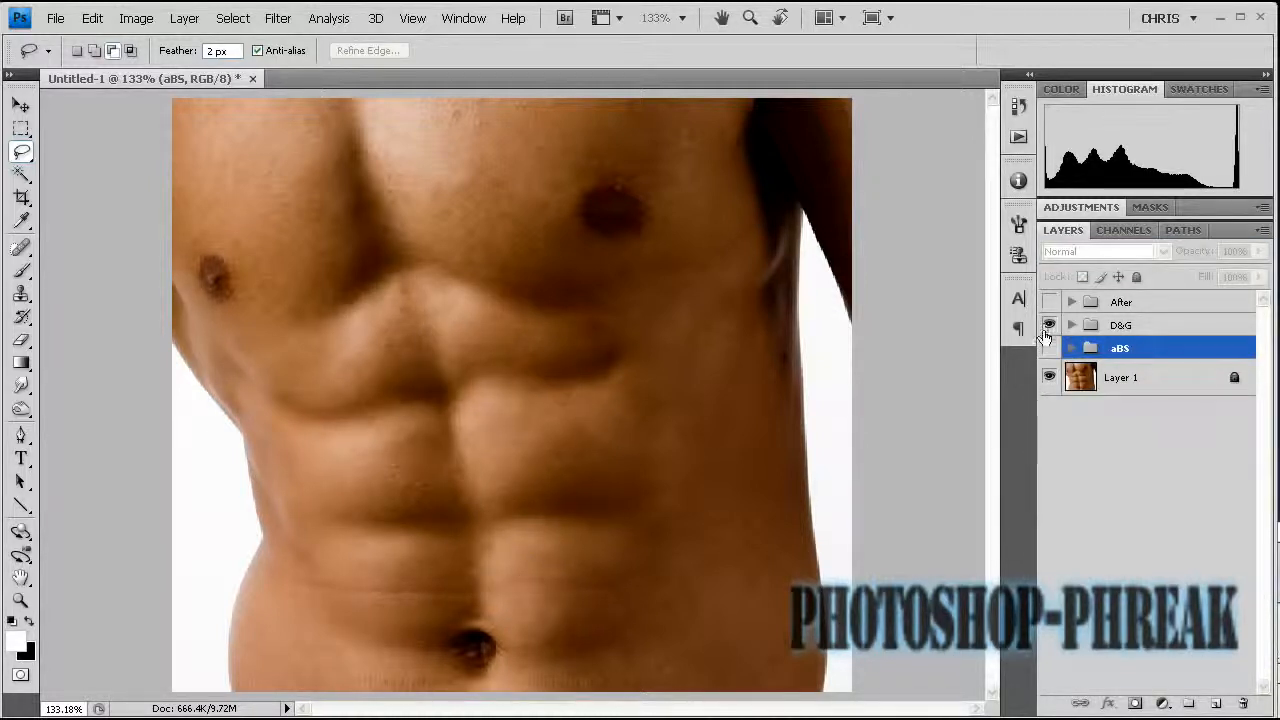
{"action": "left_click", "coordinate": [1049, 347]}
{"action": "left_click", "coordinate": [1050, 346]}
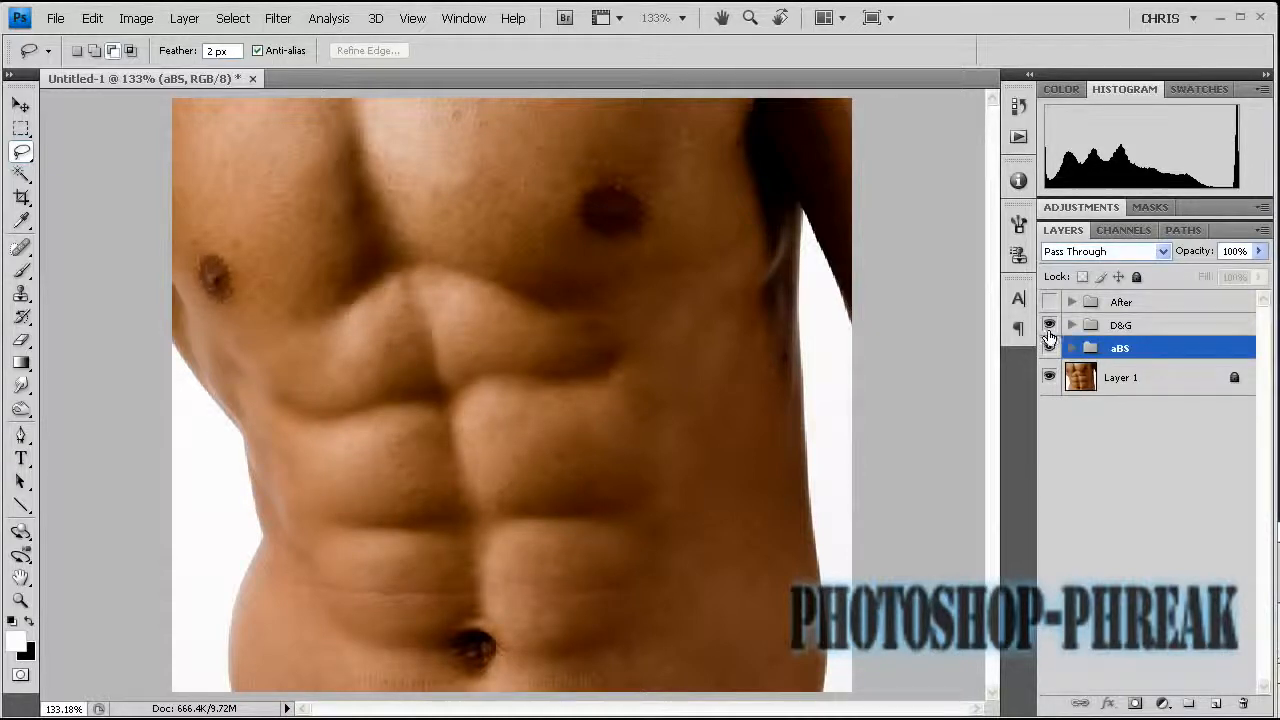
{"action": "left_click", "coordinate": [1050, 345]}
{"action": "left_click", "coordinate": [1050, 377], "text": "alt"}
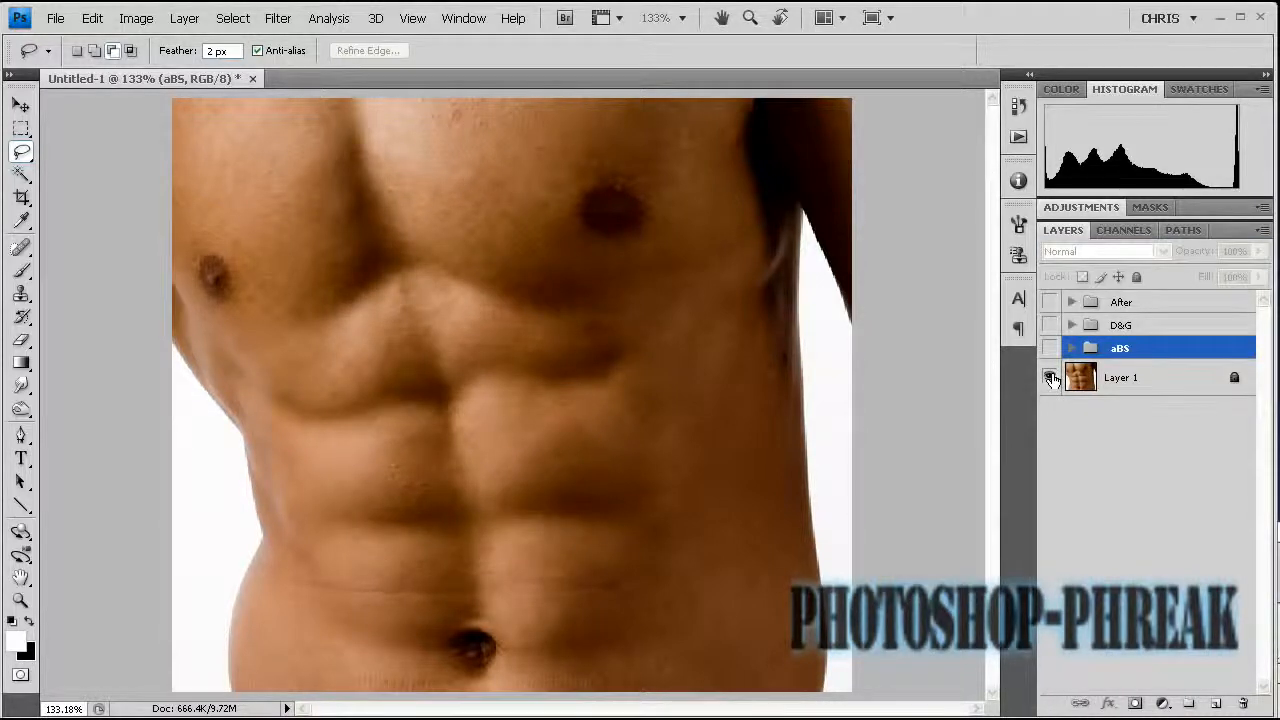
{"action": "left_click", "coordinate": [1050, 377], "text": "alt"}
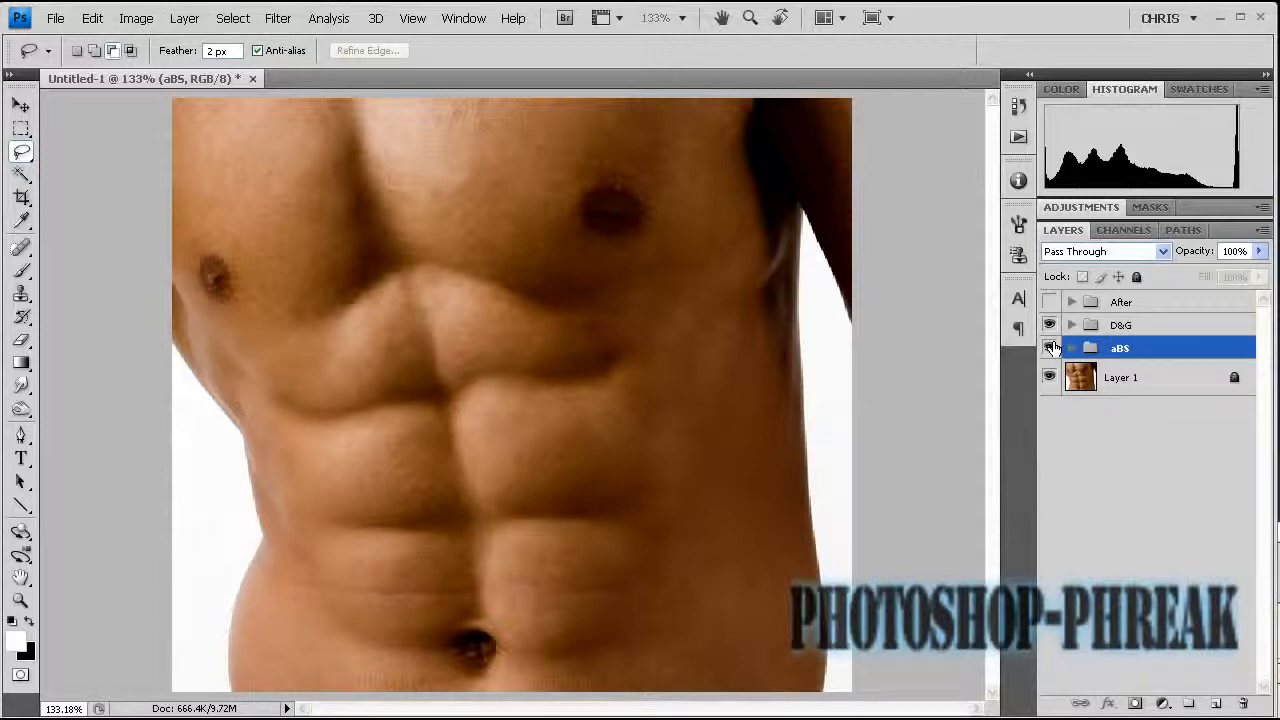
{"action": "left_click", "coordinate": [1050, 347]}
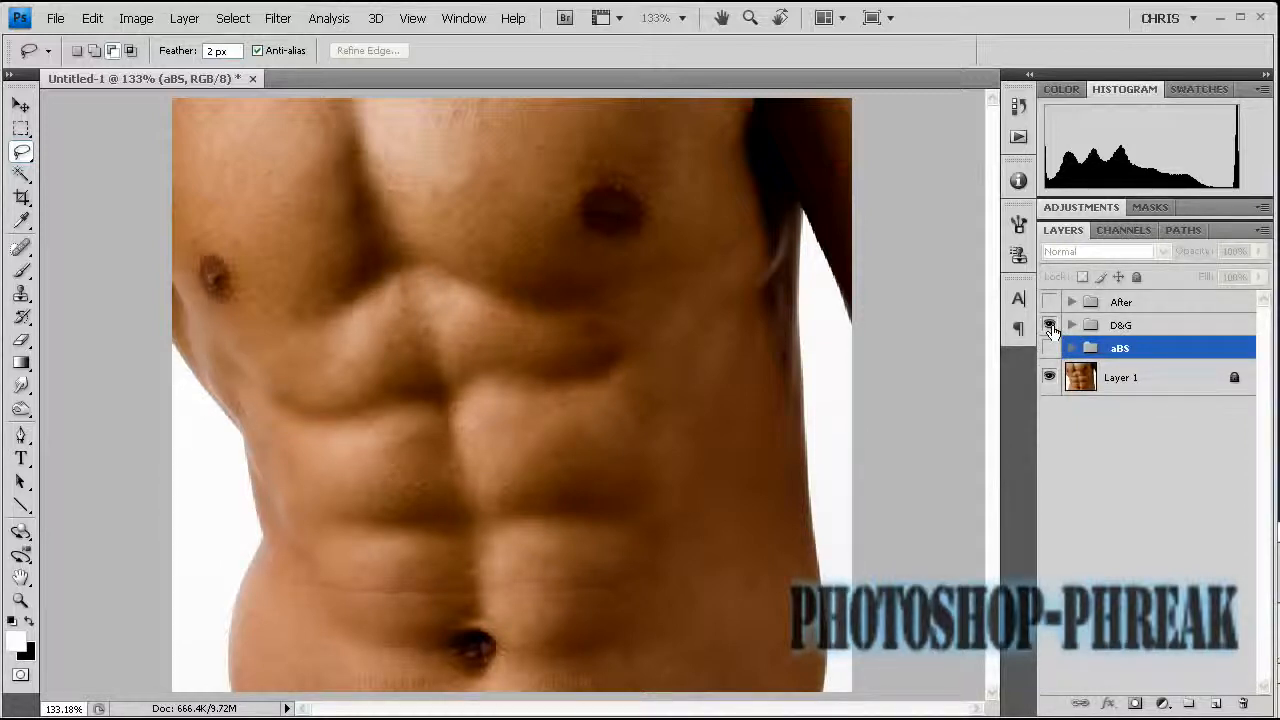
{"action": "left_click", "coordinate": [1050, 327]}
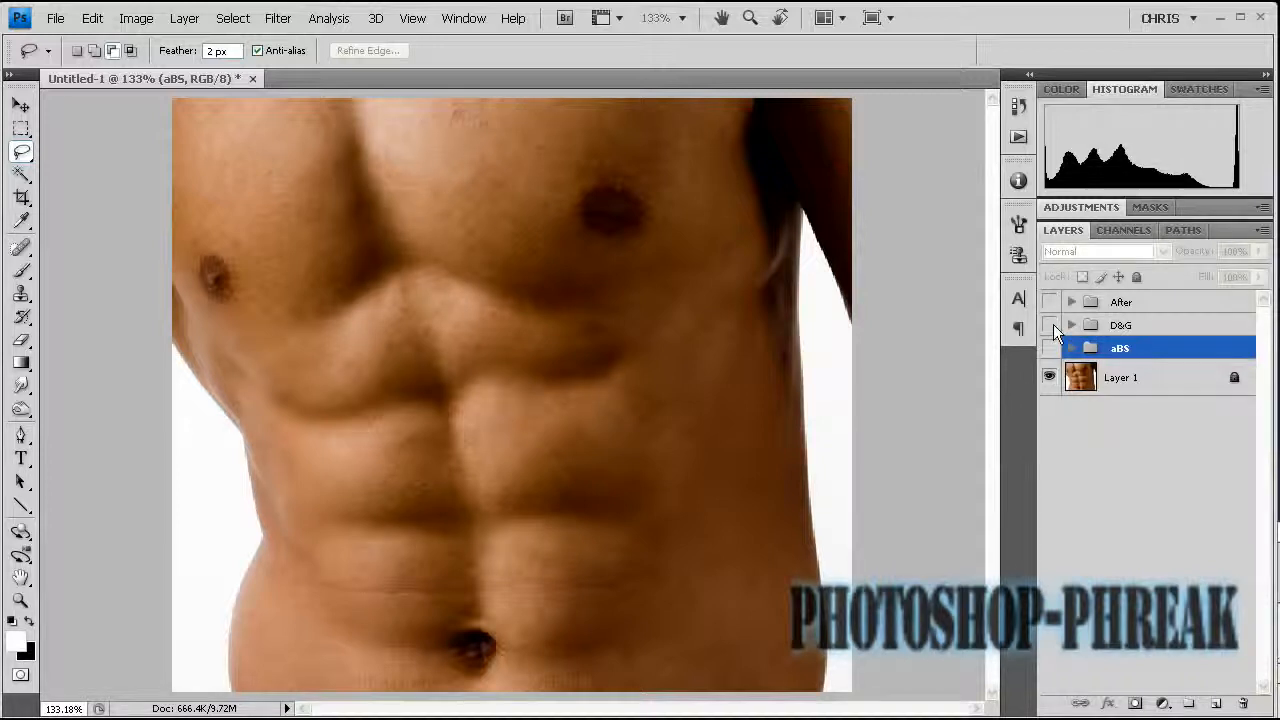
{"action": "left_click", "coordinate": [1050, 325]}
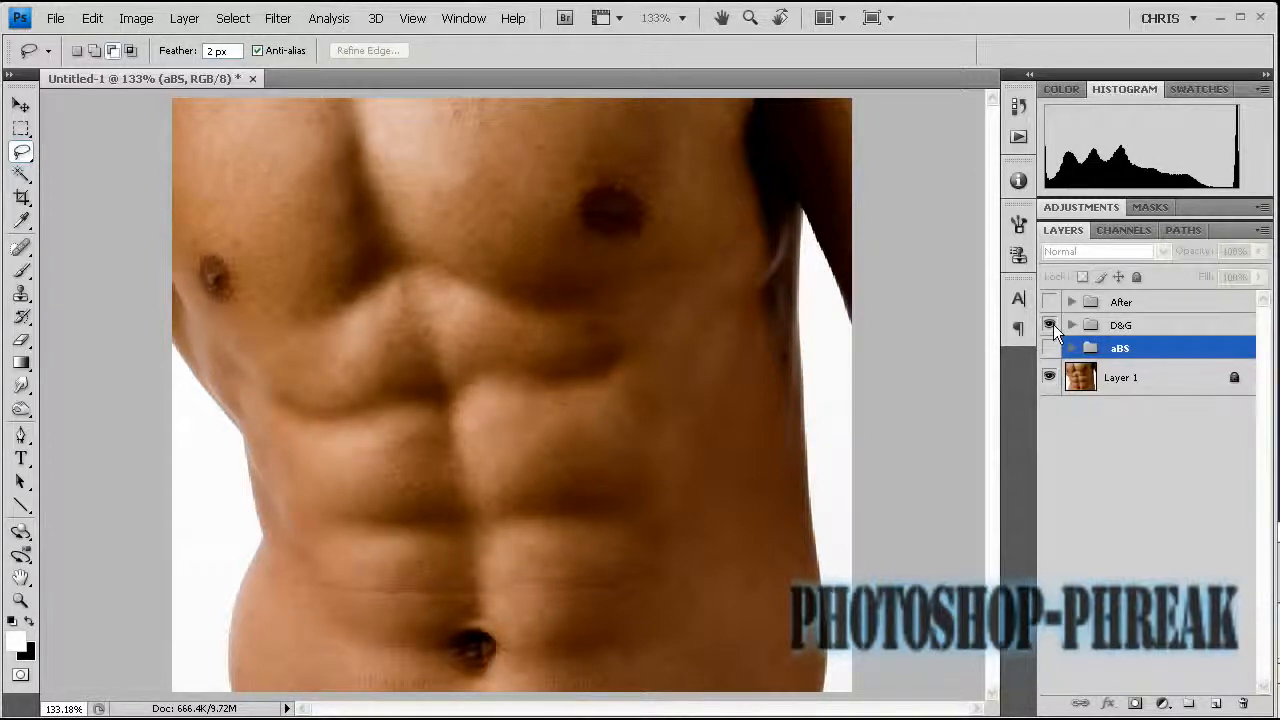